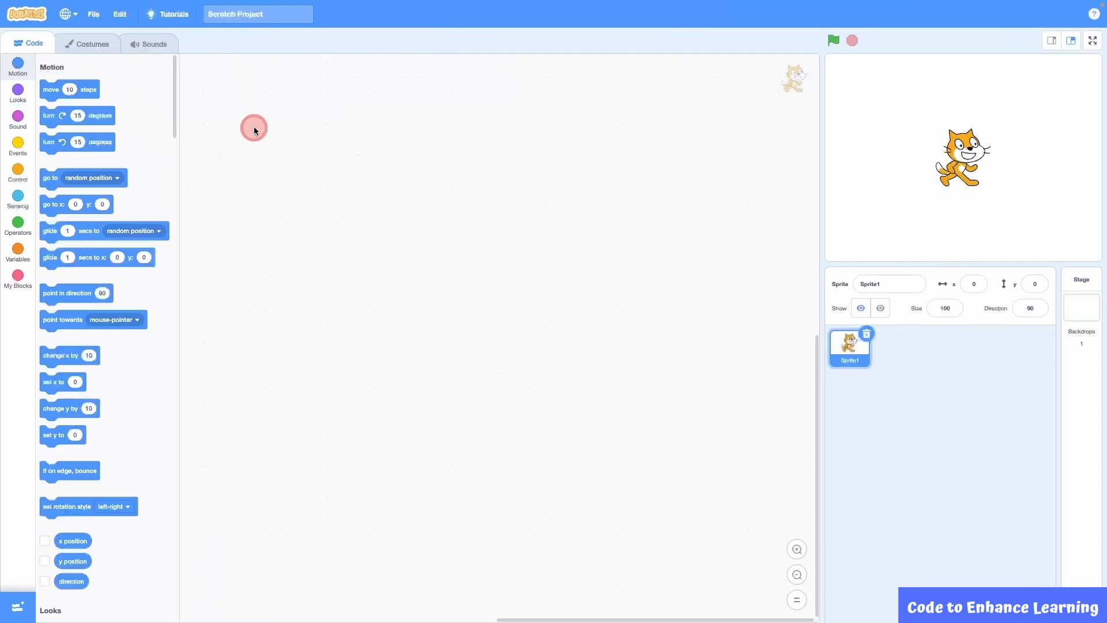
Step: Name the project "My book" and delete the default cat sprite
{"action": "left_click", "coordinate": [213, 12]}
{"action": "type", "text": "My book"}
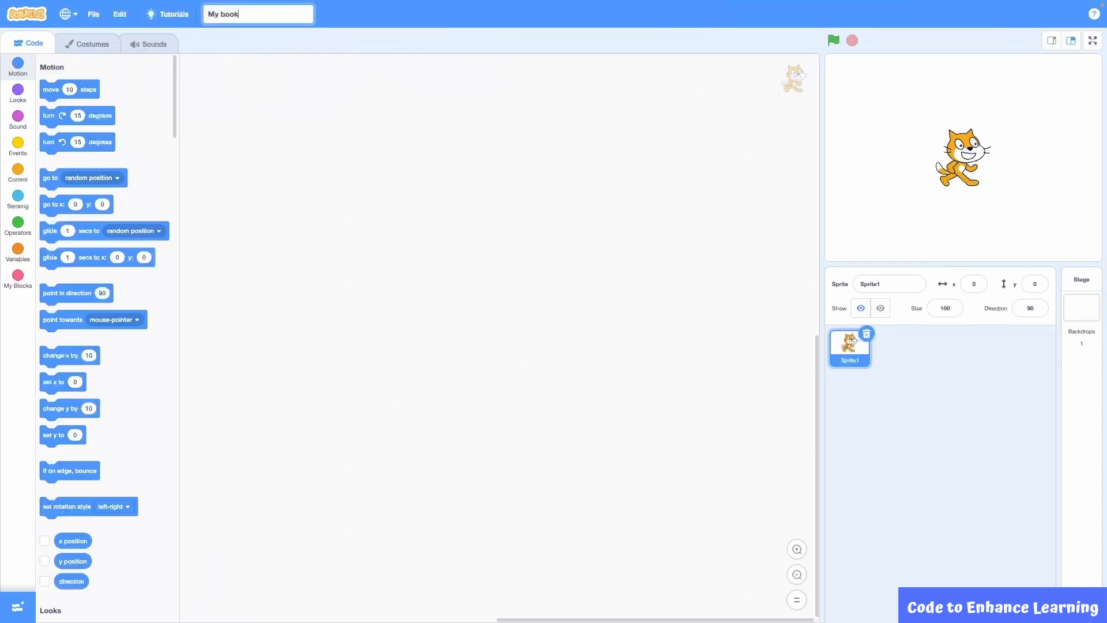
{"action": "left_click", "coordinate": [435, 269]}
{"action": "left_click", "coordinate": [867, 336]}
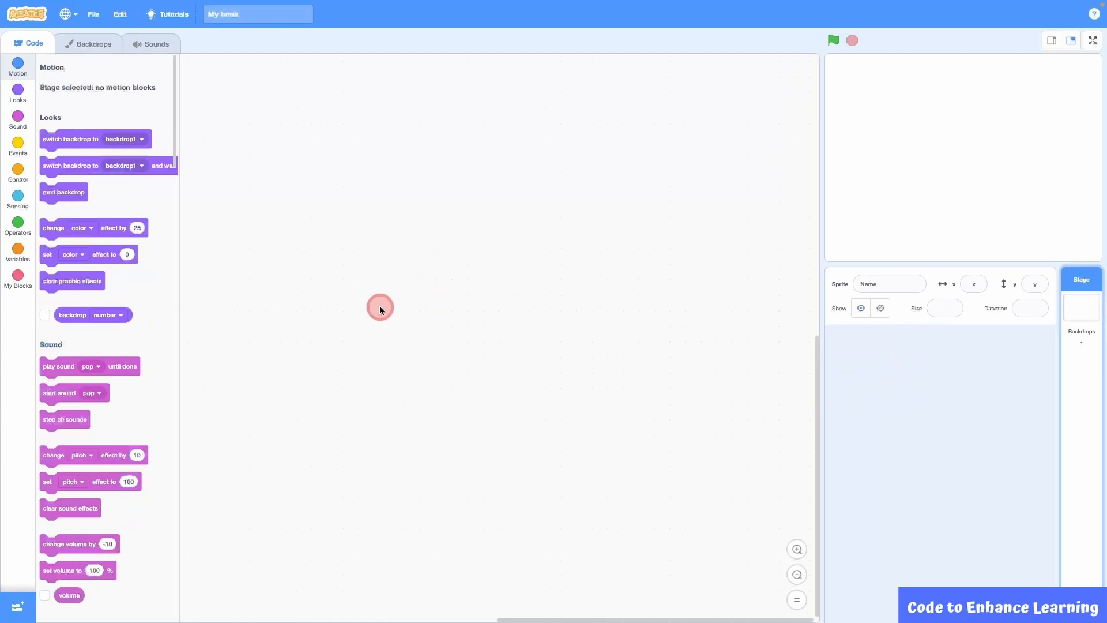
Step: Cover the whole of backdrop1 with a rectangle filled pale yellow, using color 17, saturation 22 and brightness 100
{"action": "left_click", "coordinate": [94, 46]}
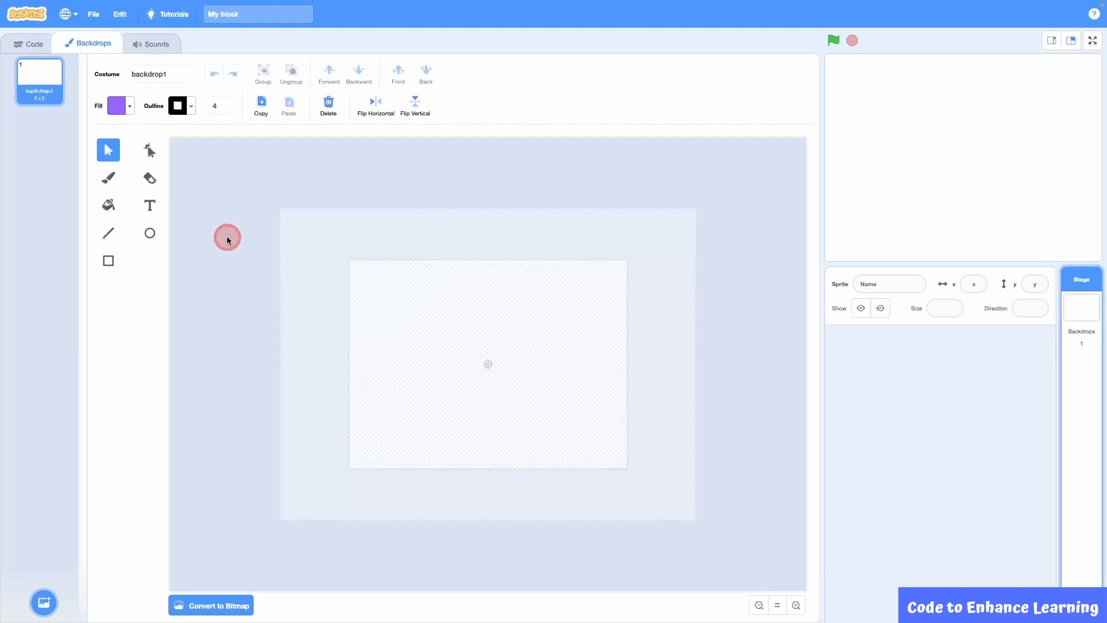
{"action": "left_click", "coordinate": [108, 260]}
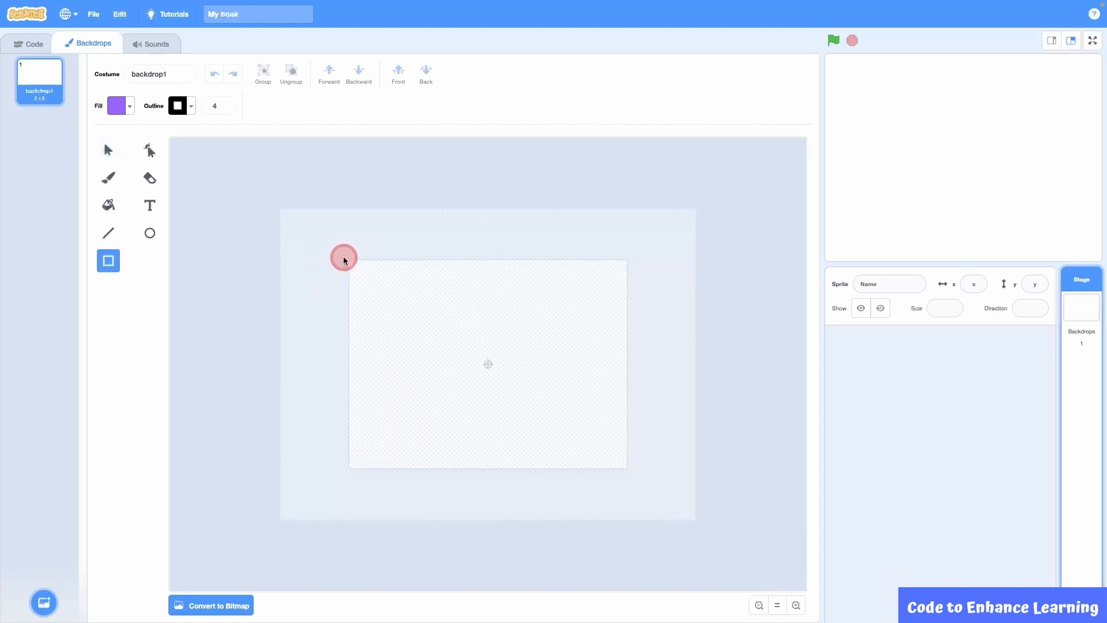
{"action": "left_click_drag", "start_coordinate": [345, 256], "coordinate": [632, 471]}
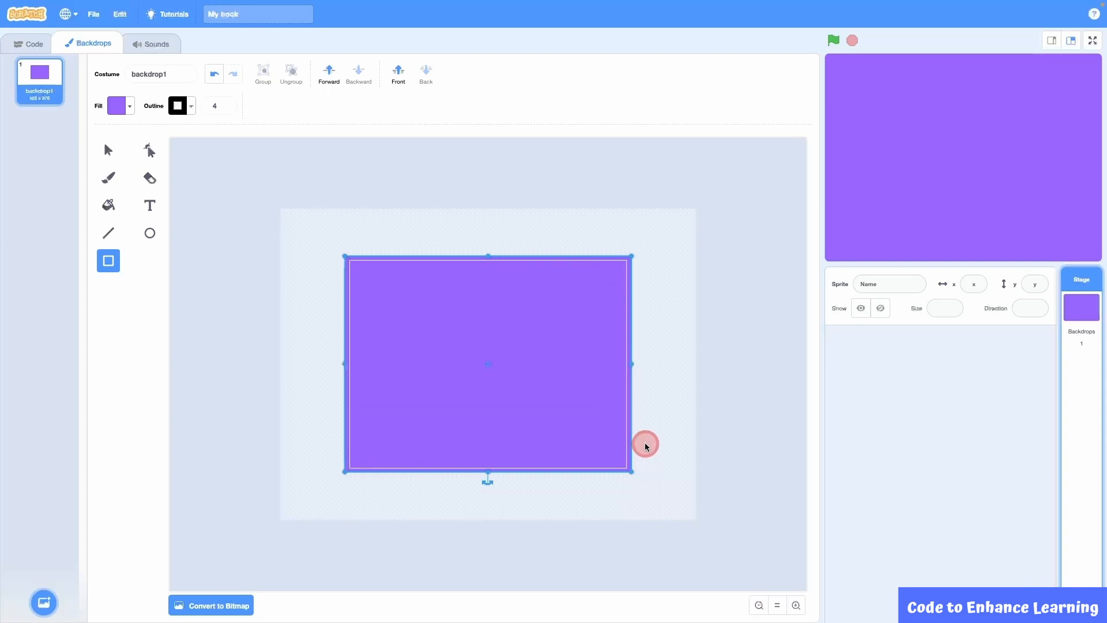
{"action": "left_click", "coordinate": [131, 107]}
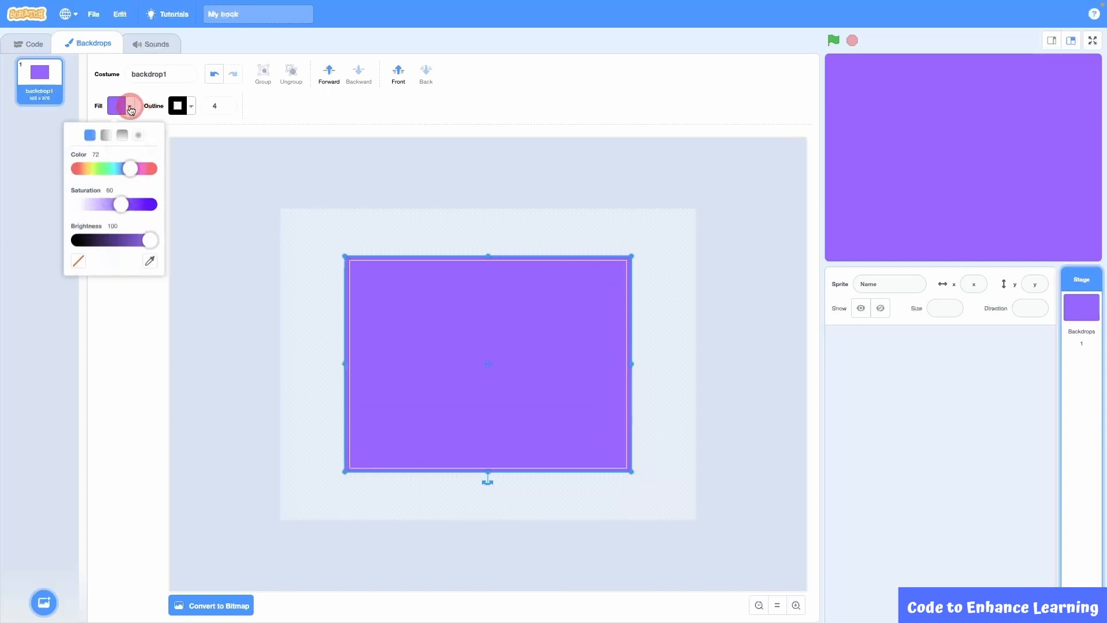
{"action": "left_click_drag", "start_coordinate": [130, 168], "coordinate": [91, 168]}
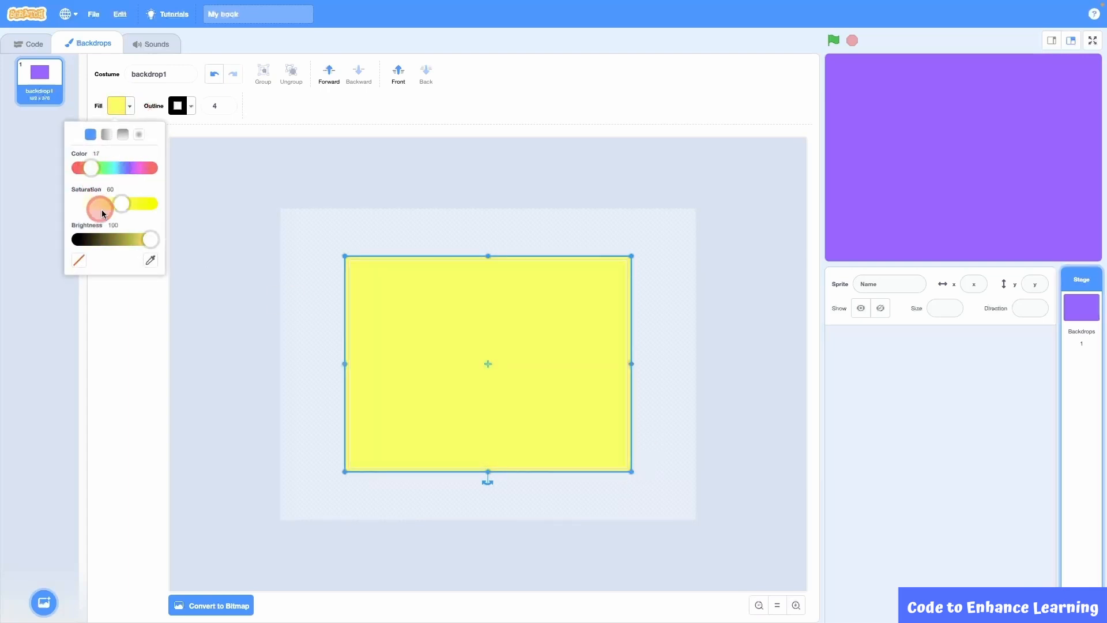
{"action": "left_click_drag", "start_coordinate": [114, 208], "coordinate": [90, 205]}
{"action": "left_click", "coordinate": [236, 252]}
Step: Add the title "My Book" near the top of the cover page in near-black and enlarge it
{"action": "left_click", "coordinate": [151, 209]}
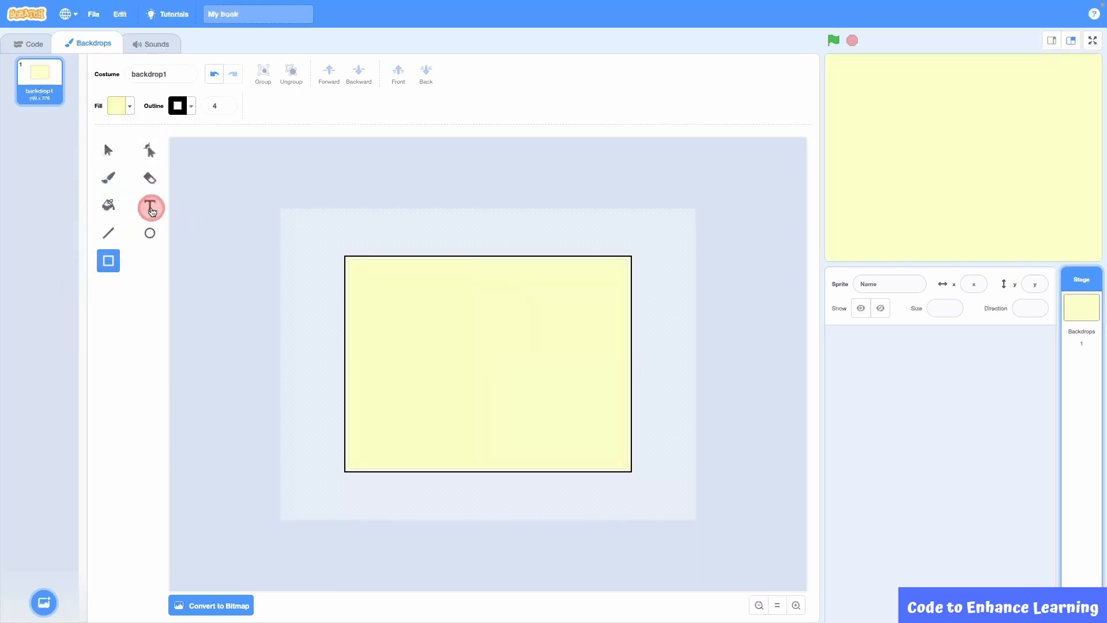
{"action": "left_click", "coordinate": [436, 303]}
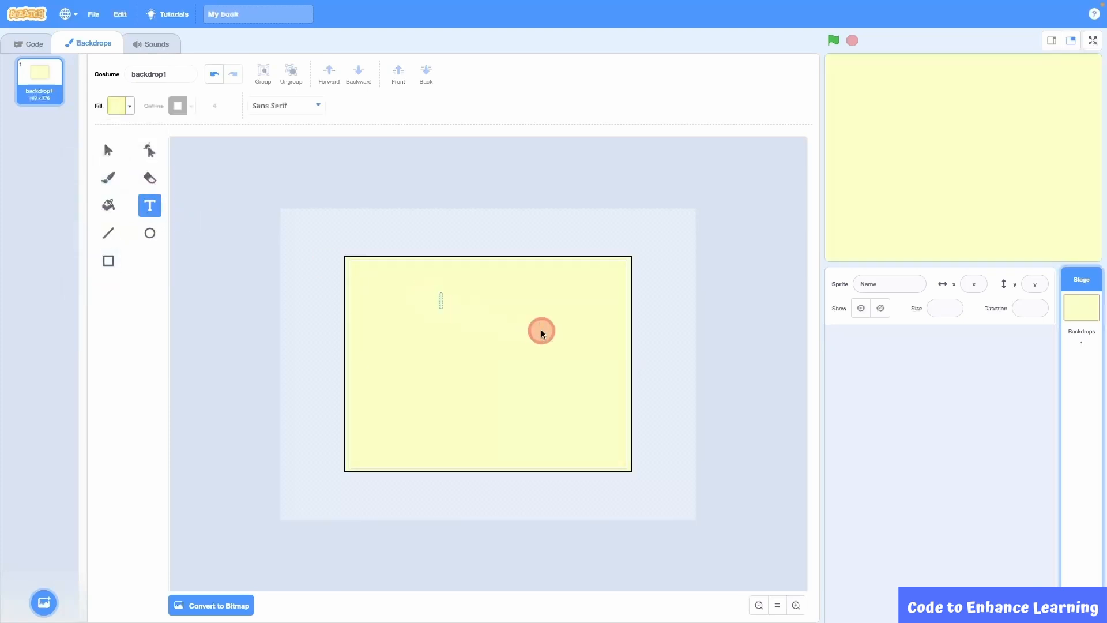
{"action": "type", "text": "My book"}
{"action": "left_click_drag", "start_coordinate": [442, 299], "coordinate": [504, 302]}
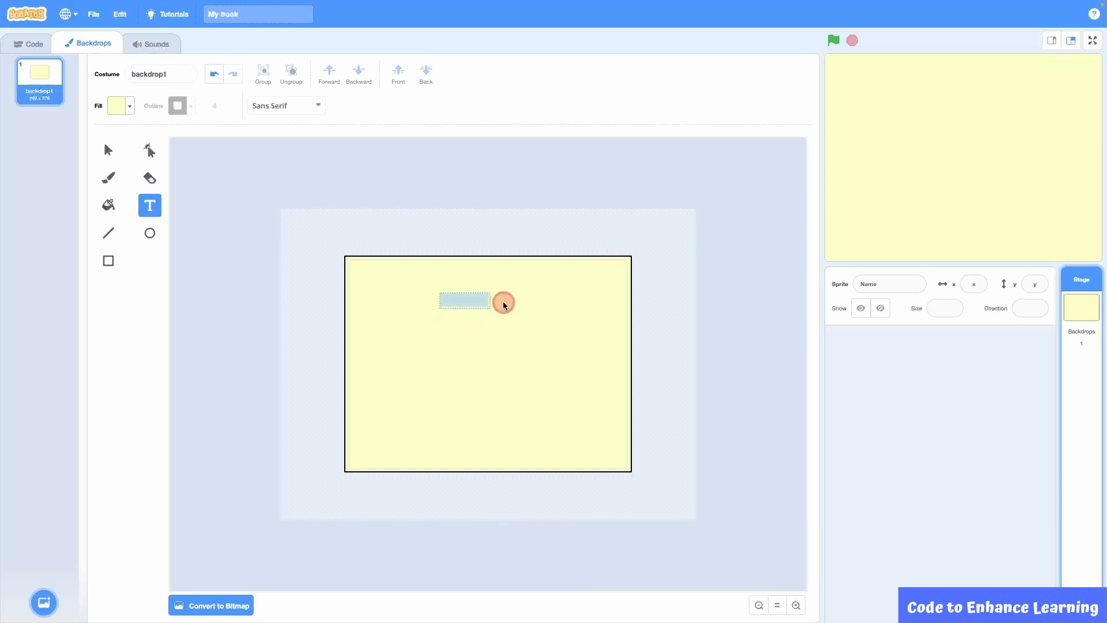
{"action": "left_click", "coordinate": [136, 115]}
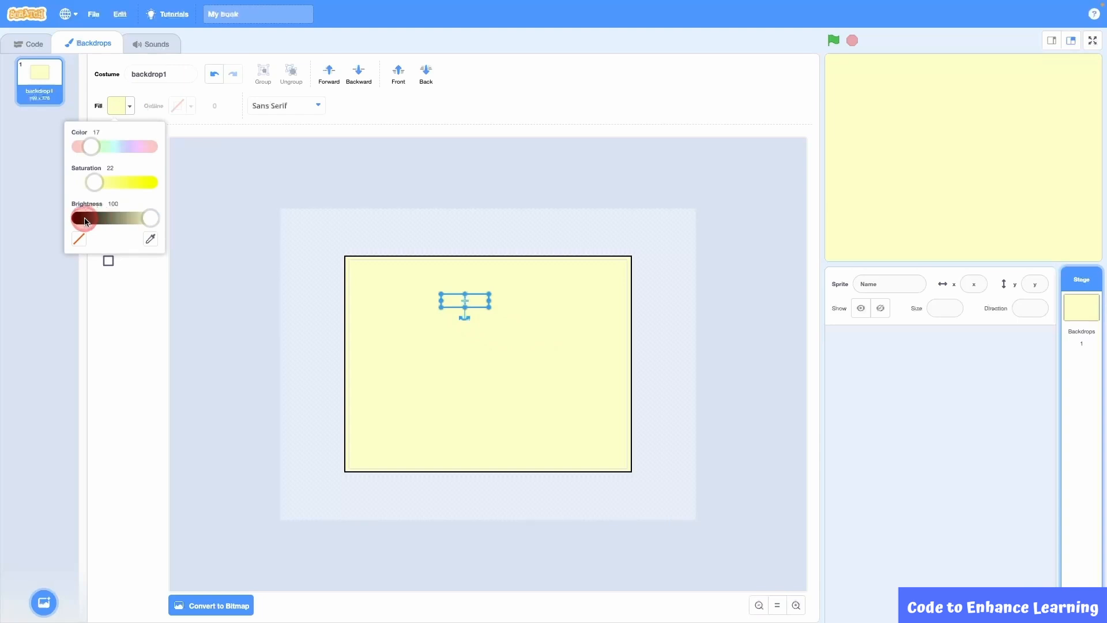
{"action": "left_click", "coordinate": [84, 218]}
{"action": "mouse_move", "coordinate": [489, 307]}
{"action": "left_mouse_down"}
{"action": "mouse_move", "coordinate": [539, 332]}
{"action": "mouse_move", "coordinate": [483, 310]}
{"action": "left_mouse_up"}
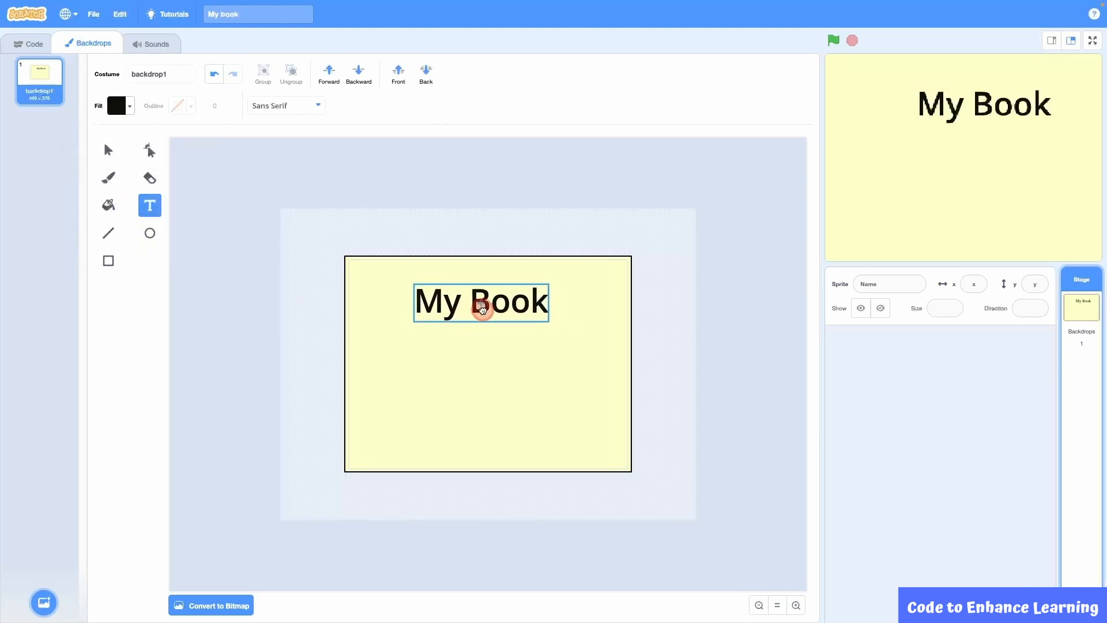
Step: Add the author's name, preceded by a dash, centered in the lower part of the cover page
{"action": "left_click", "coordinate": [472, 420]}
{"action": "type", "text": "- Ayush"}
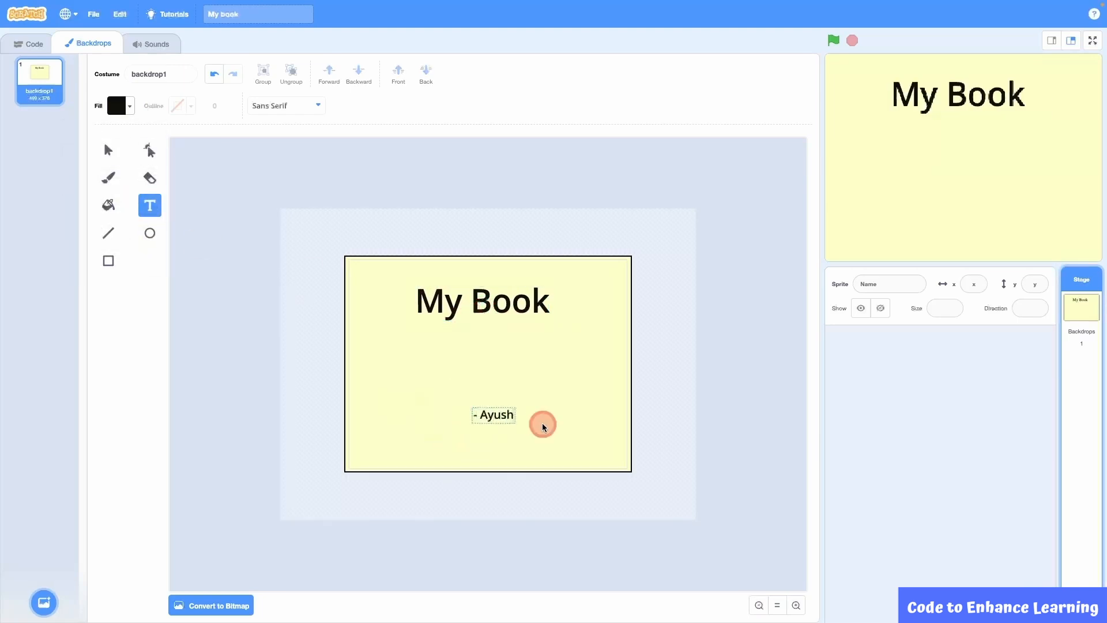
{"action": "left_click", "coordinate": [657, 403]}
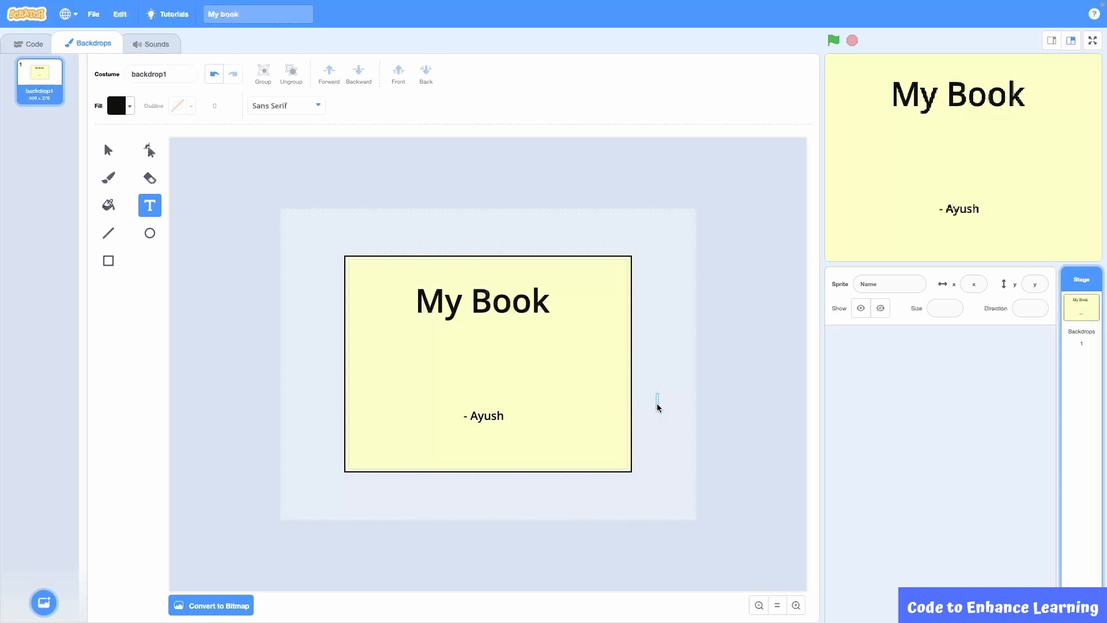
{"action": "left_click", "coordinate": [129, 553]}
Step: Upload pic1.jpg from the "my book" folder as a new backdrop and convert it to vector
{"action": "mouse_move", "coordinate": [44, 603]}
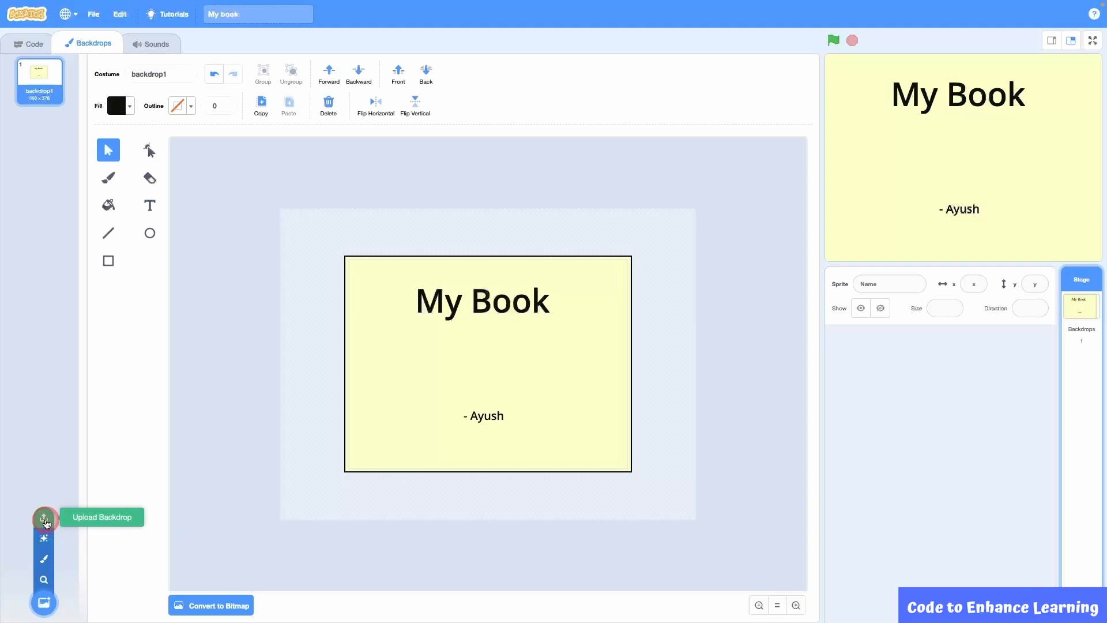
{"action": "left_click", "coordinate": [46, 522]}
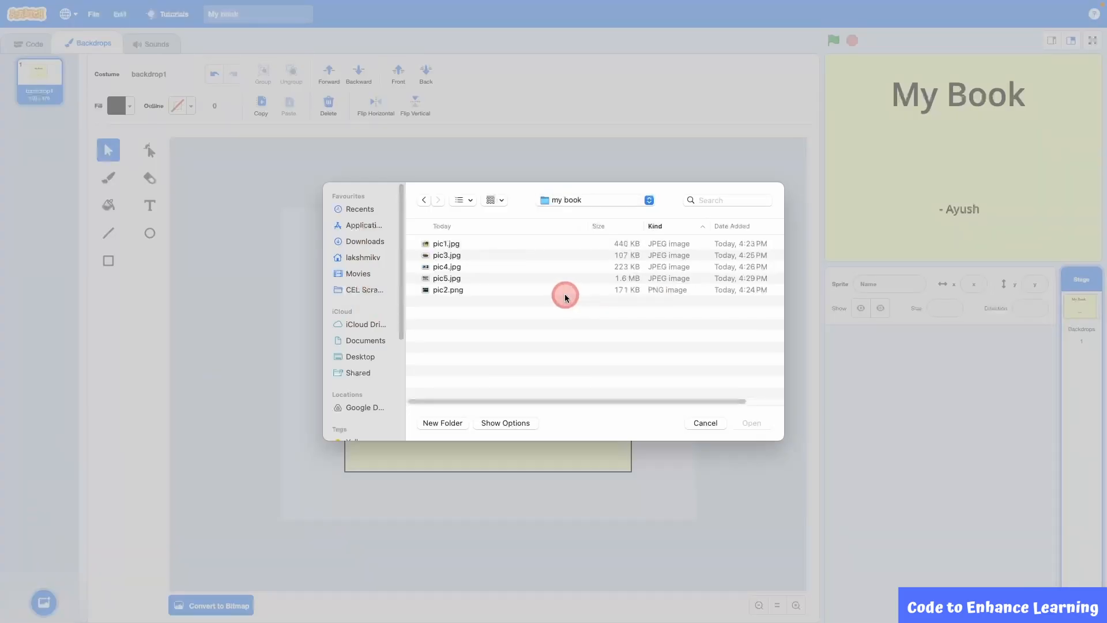
{"action": "left_click", "coordinate": [451, 247]}
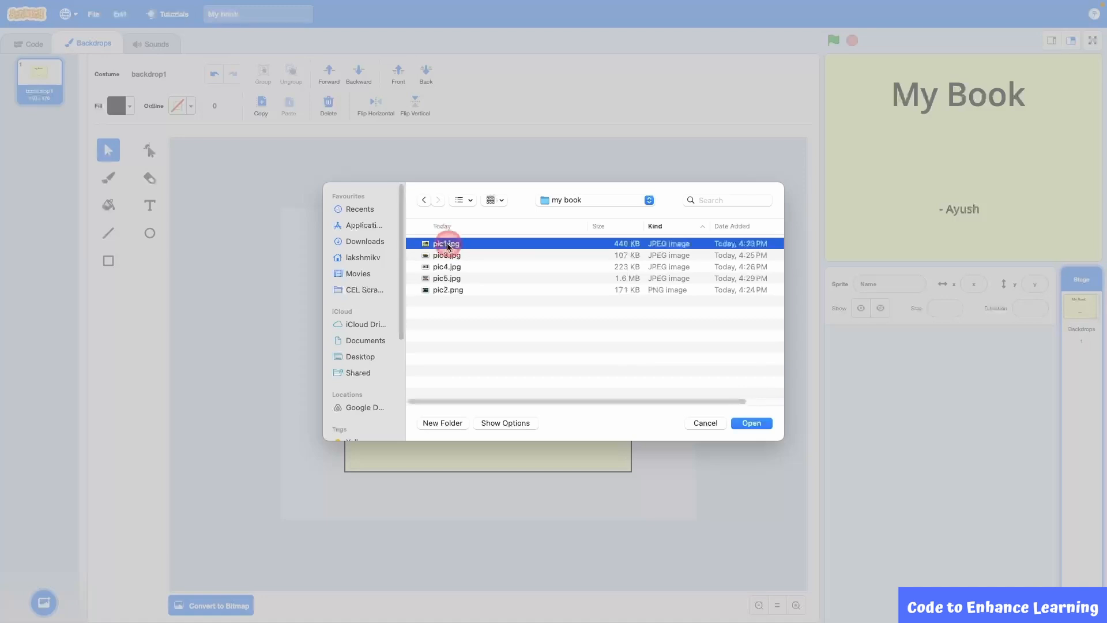
{"action": "left_click", "coordinate": [758, 426]}
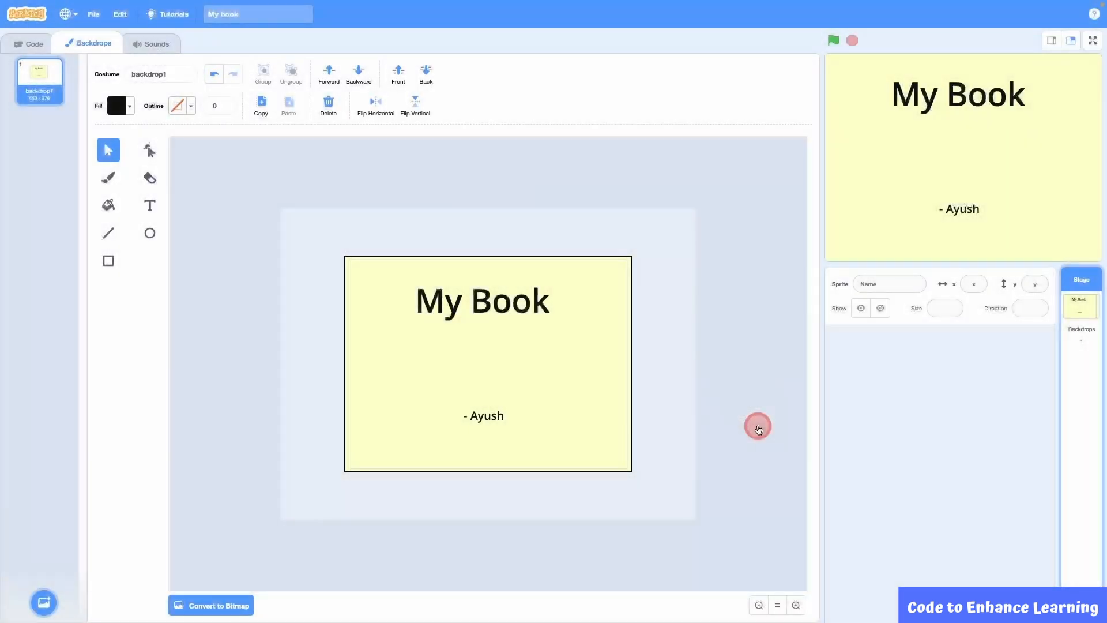
{"action": "left_click", "coordinate": [266, 362]}
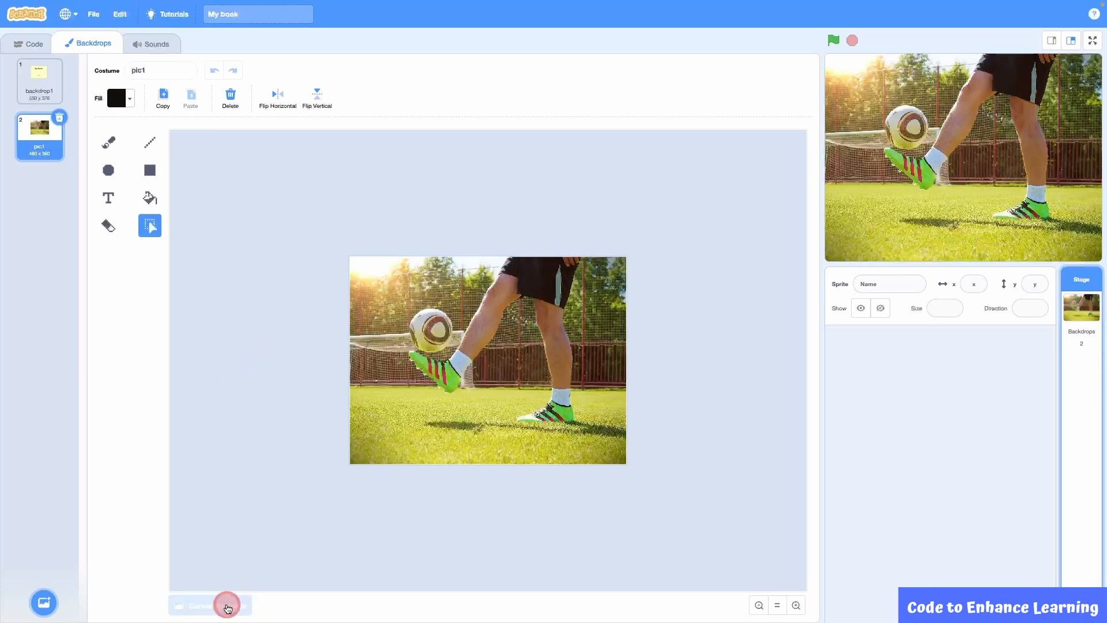
{"action": "left_click", "coordinate": [228, 606]}
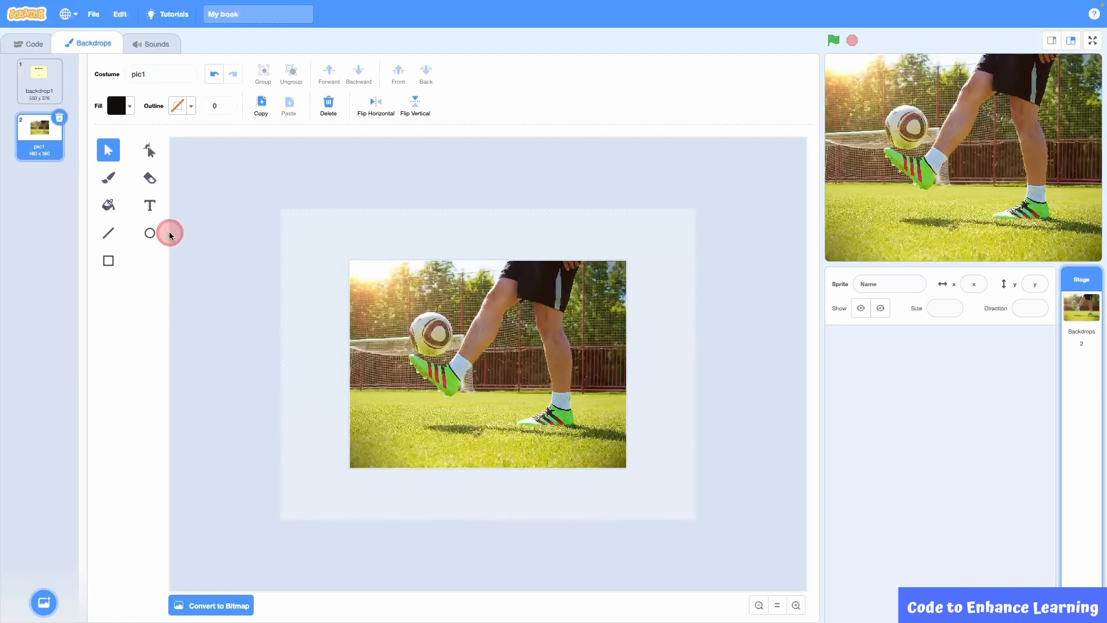
Step: Draw a rectangle over the entire football photo and fill it yellow with color 17, saturation 39 and brightness 97
{"action": "left_click", "coordinate": [108, 261]}
{"action": "left_click_drag", "start_coordinate": [348, 257], "coordinate": [630, 475]}
{"action": "left_click", "coordinate": [117, 107]}
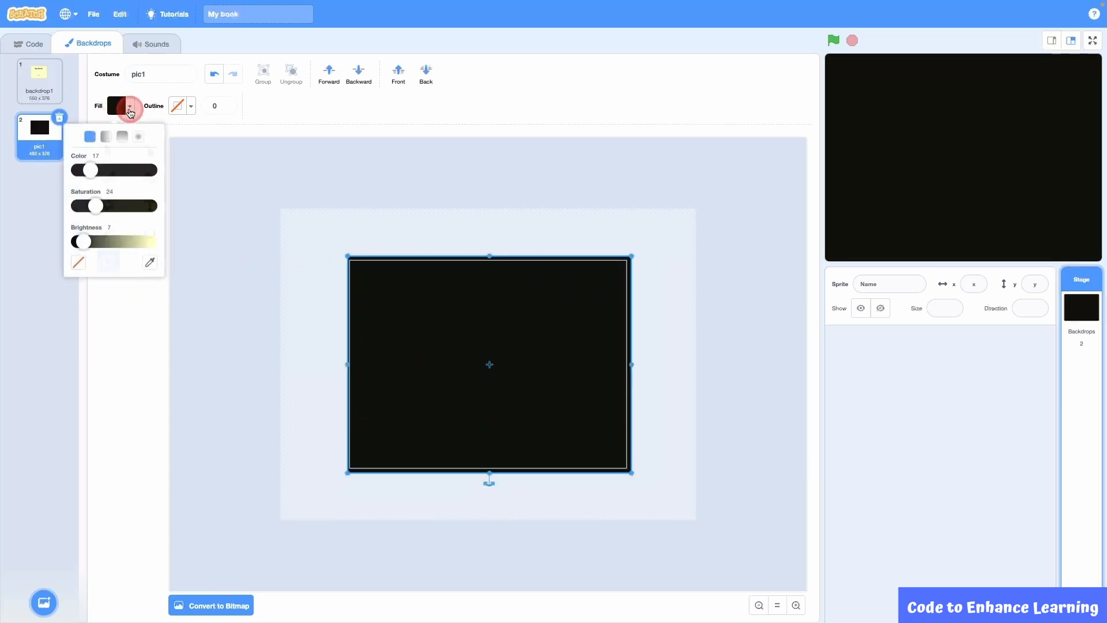
{"action": "left_click_drag", "start_coordinate": [79, 239], "coordinate": [154, 245]}
{"action": "left_click_drag", "start_coordinate": [100, 207], "coordinate": [111, 206]}
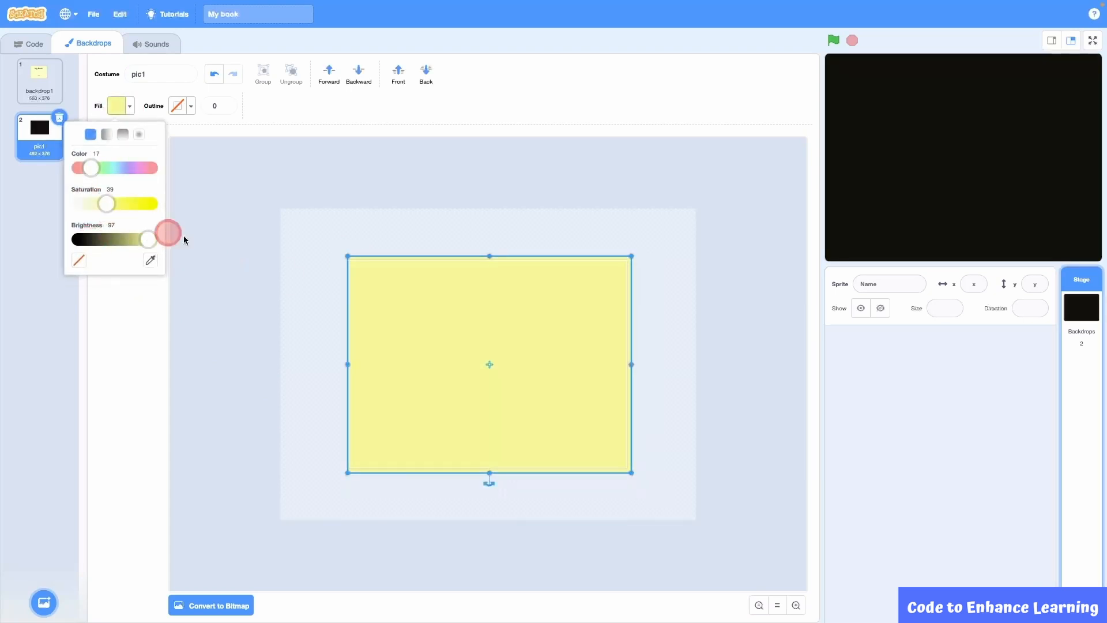
{"action": "left_click", "coordinate": [225, 251]}
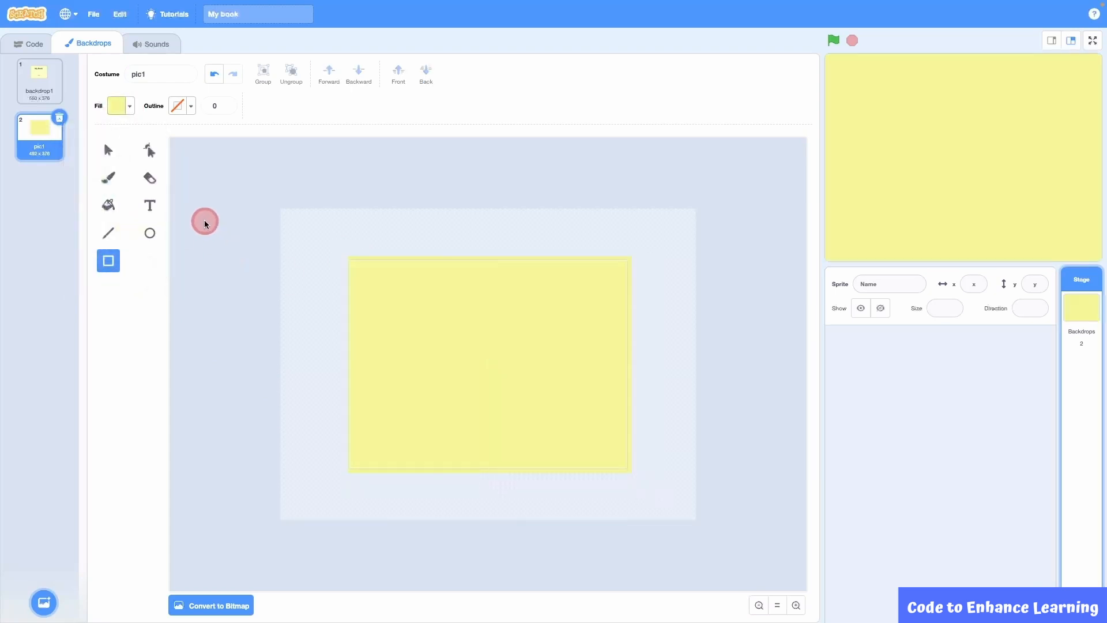
Step: Send the yellow rectangle backward so it lies behind the football photo
{"action": "left_click", "coordinate": [101, 151]}
{"action": "left_click", "coordinate": [407, 314]}
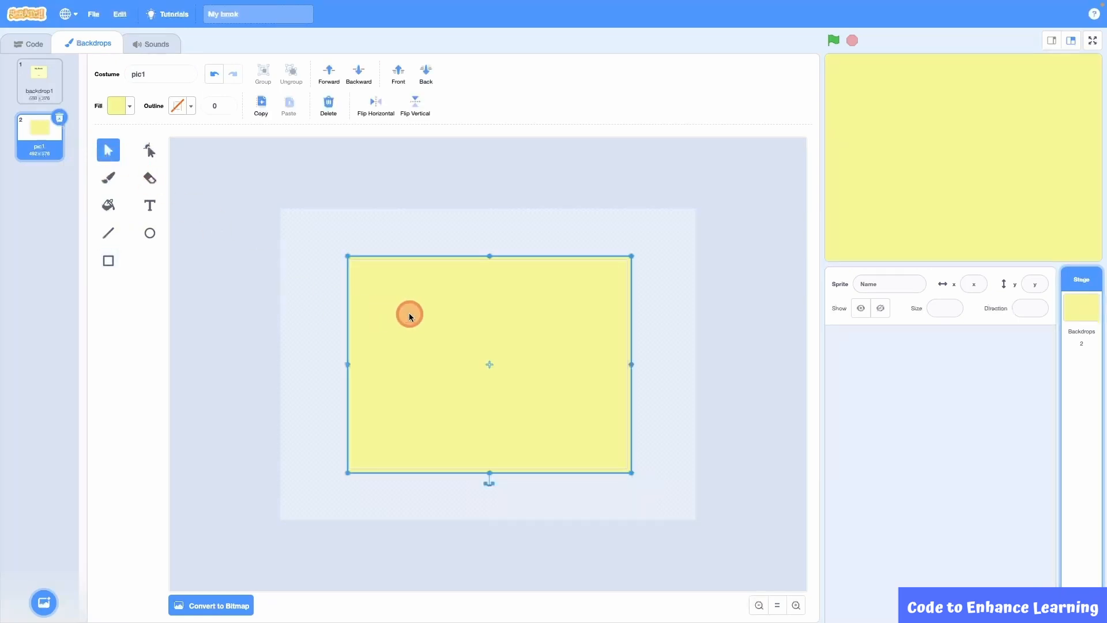
{"action": "left_click", "coordinate": [359, 75]}
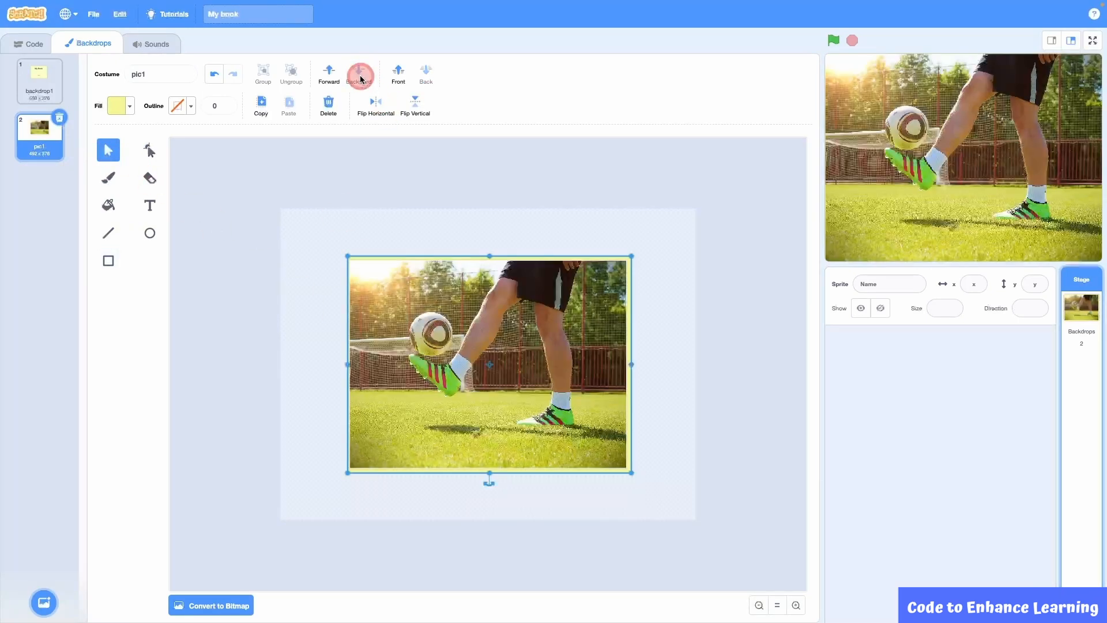
Step: Shrink the football photo and center it horizontally near the top of the yellow page, leaving caption space below
{"action": "left_click", "coordinate": [492, 397]}
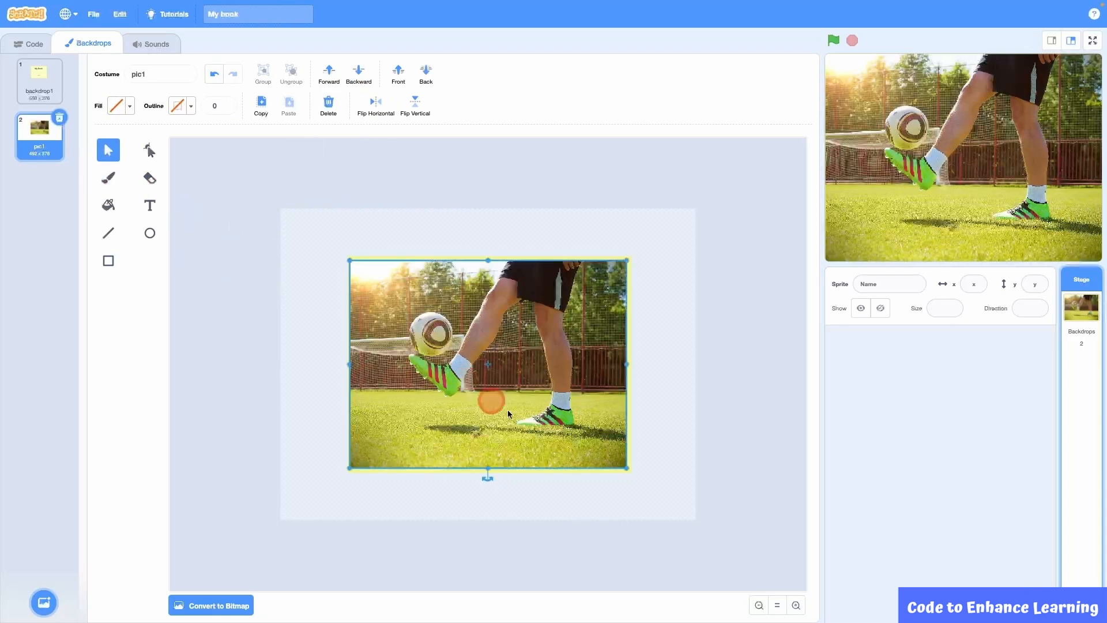
{"action": "left_click_drag", "start_coordinate": [626, 466], "coordinate": [575, 429]}
{"action": "left_click_drag", "start_coordinate": [524, 376], "coordinate": [547, 377]}
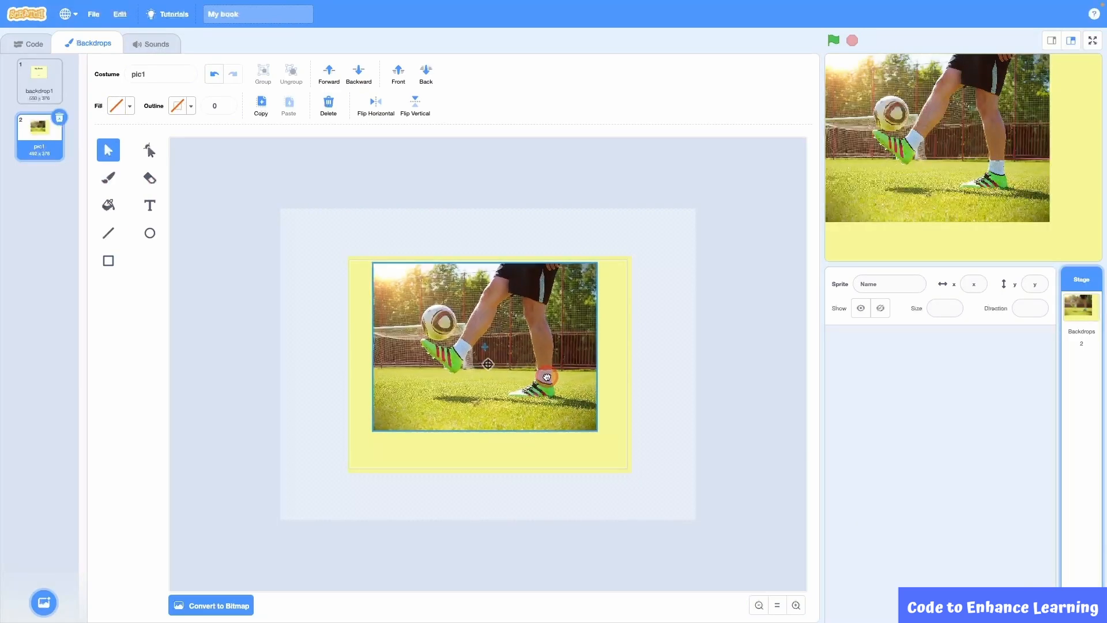
Step: Add the two-line caption "Football is my favourite sport" and "I play football twice a week" below the photo
{"action": "left_click", "coordinate": [149, 205]}
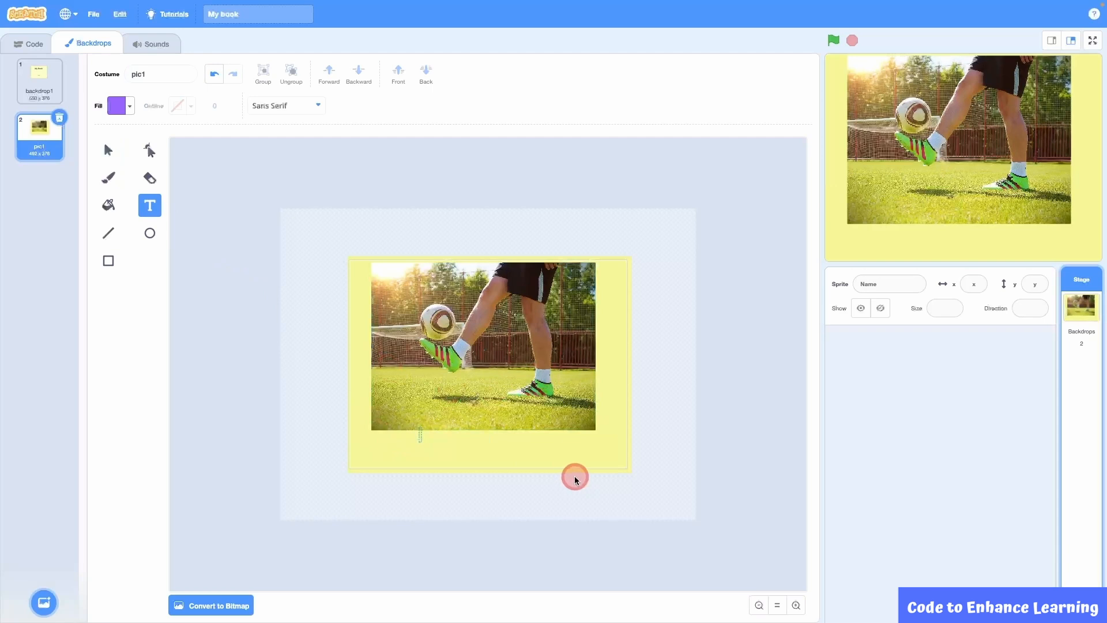
{"action": "type", "text": "Football is my favourite sport"}
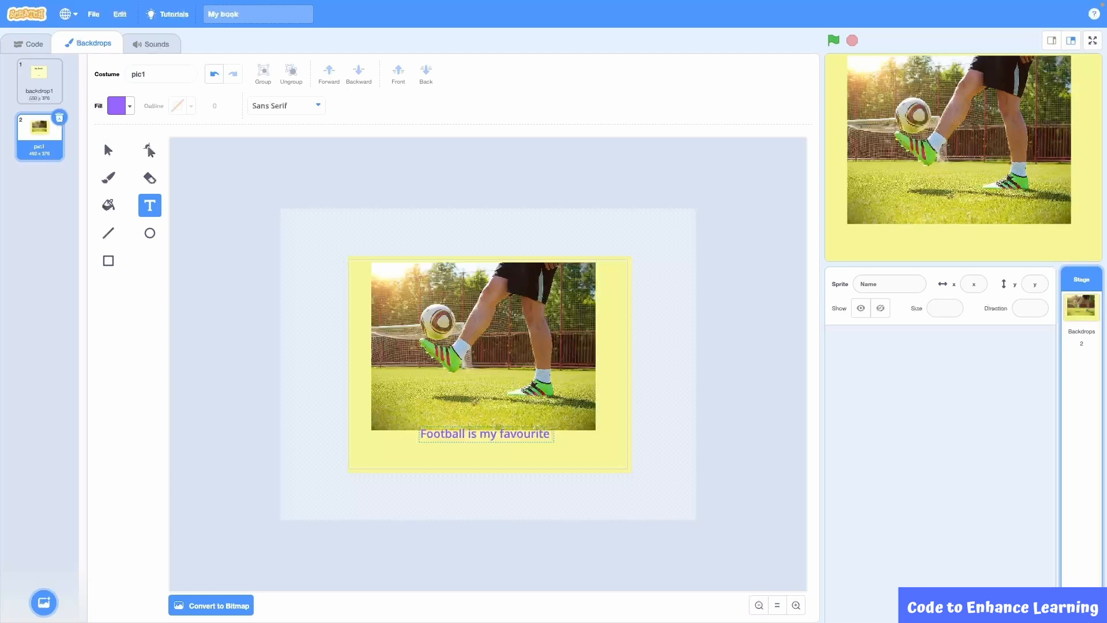
{"action": "key", "text": "Return"}
{"action": "type", "text": "I pla"}
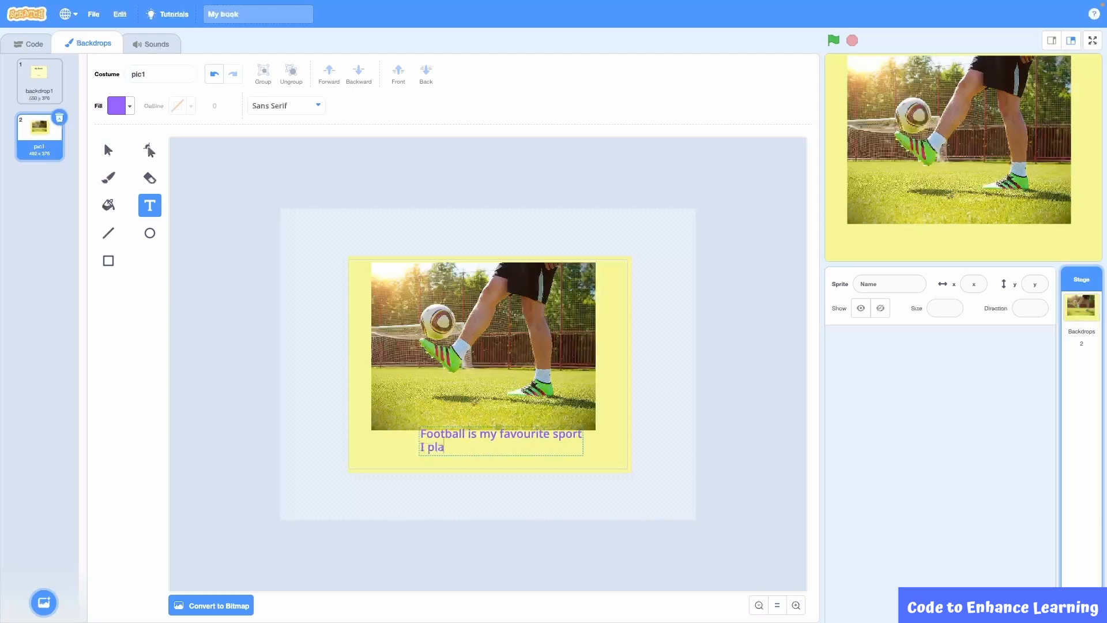
{"action": "type", "text": "y football twice a week"}
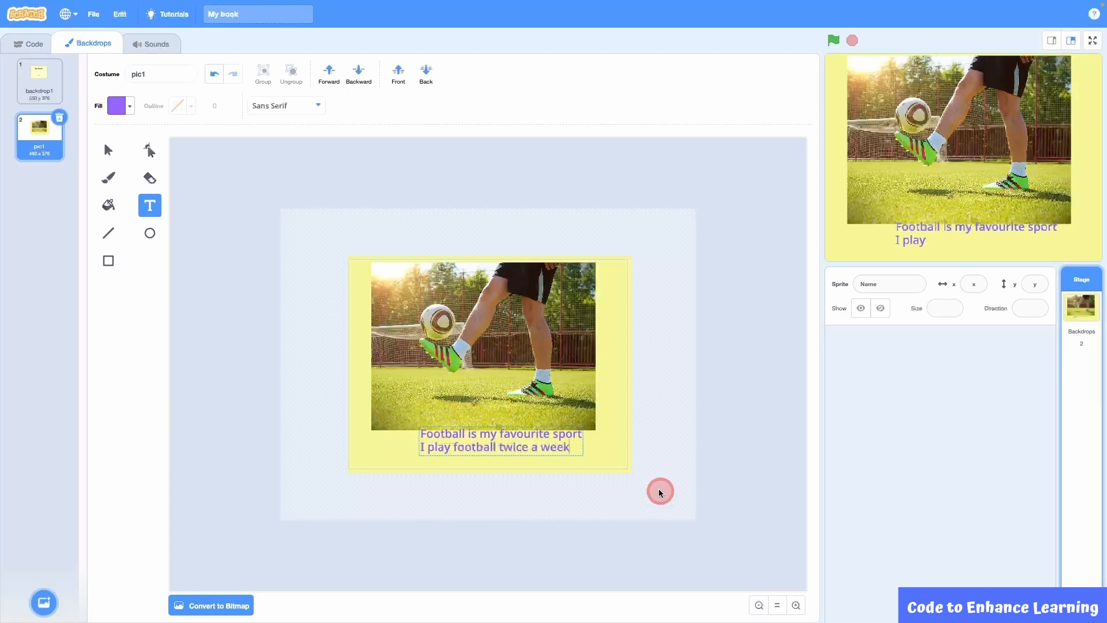
{"action": "left_click", "coordinate": [398, 512]}
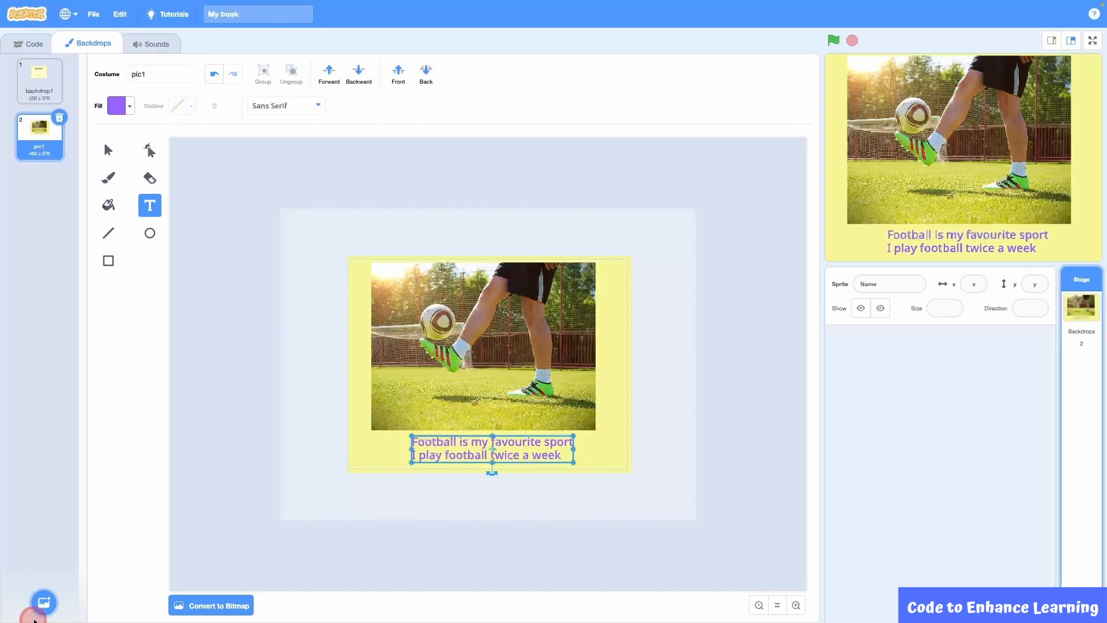
Step: Upload pic2.png from the "my book" folder as the third backdrop and convert it to vector
{"action": "mouse_move", "coordinate": [43, 602]}
{"action": "left_click", "coordinate": [45, 518]}
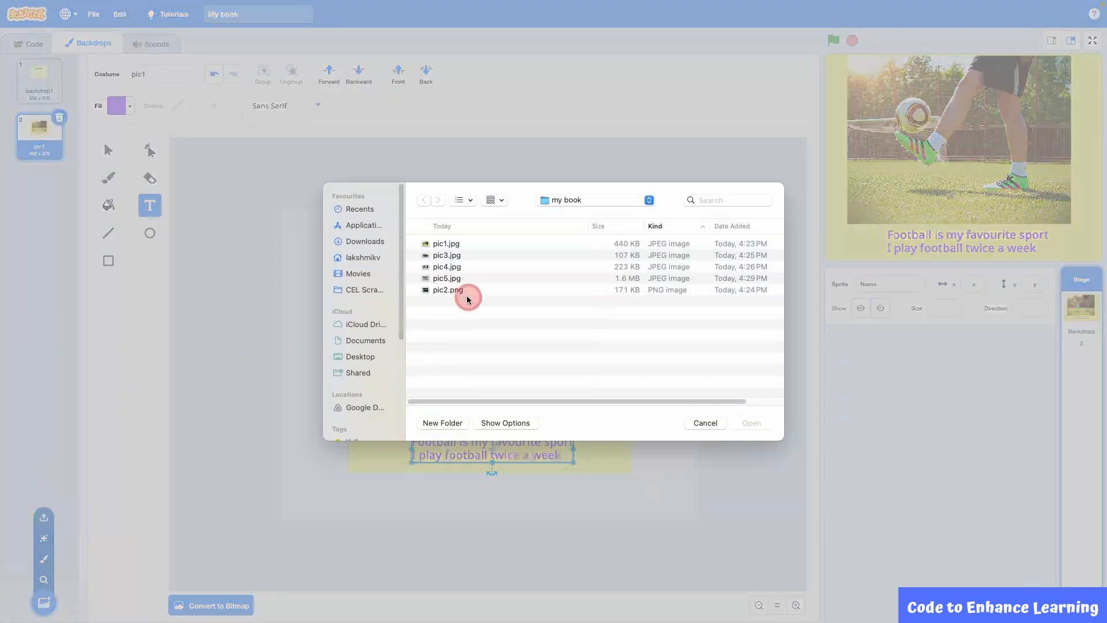
{"action": "left_click", "coordinate": [467, 291]}
{"action": "left_click", "coordinate": [760, 423]}
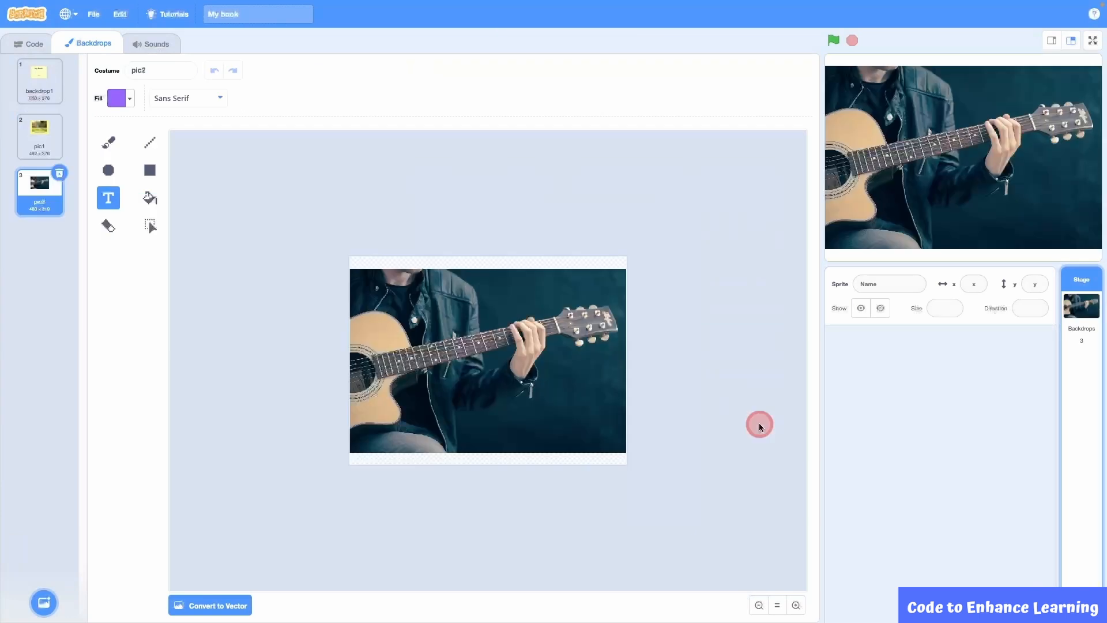
{"action": "left_click", "coordinate": [222, 604]}
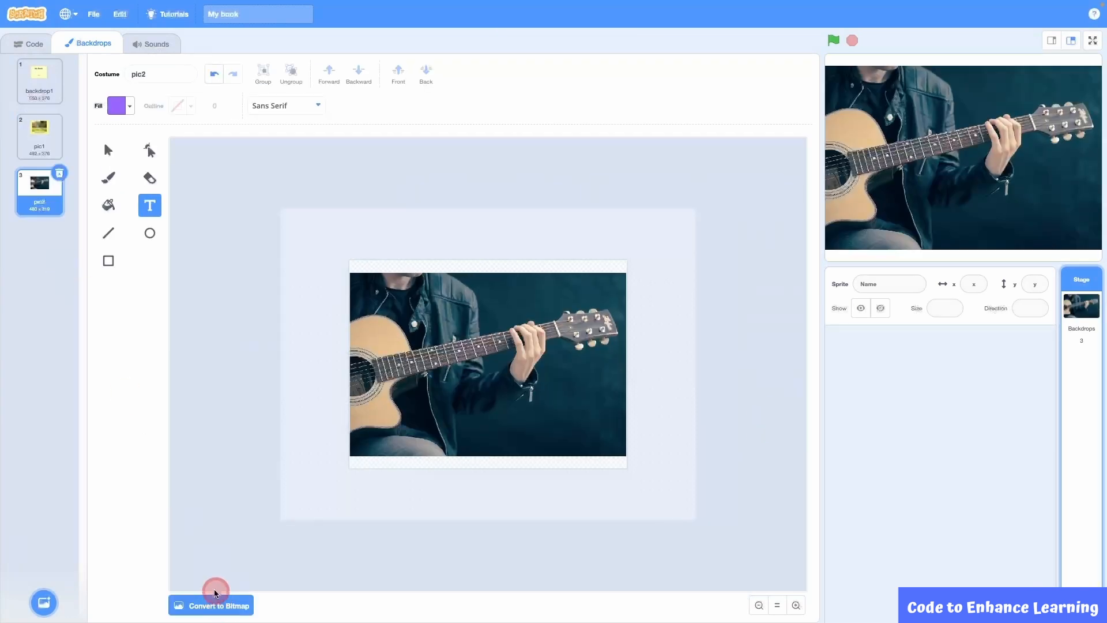
Step: Draw an outline-free rectangle covering the whole pic2 stage area and fill it with pale yellow-green
{"action": "left_click", "coordinate": [108, 261]}
{"action": "left_click_drag", "start_coordinate": [345, 257], "coordinate": [631, 471]}
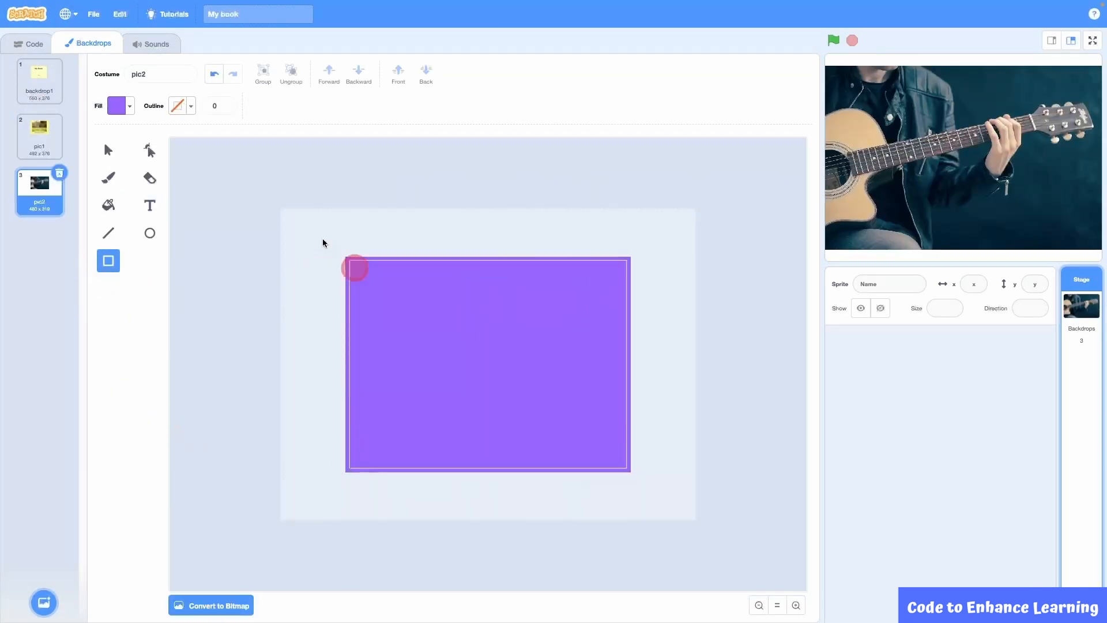
{"action": "left_click", "coordinate": [130, 106]}
{"action": "left_click_drag", "start_coordinate": [130, 171], "coordinate": [95, 169]}
{"action": "left_click_drag", "start_coordinate": [121, 203], "coordinate": [92, 169]}
{"action": "left_click", "coordinate": [185, 273]}
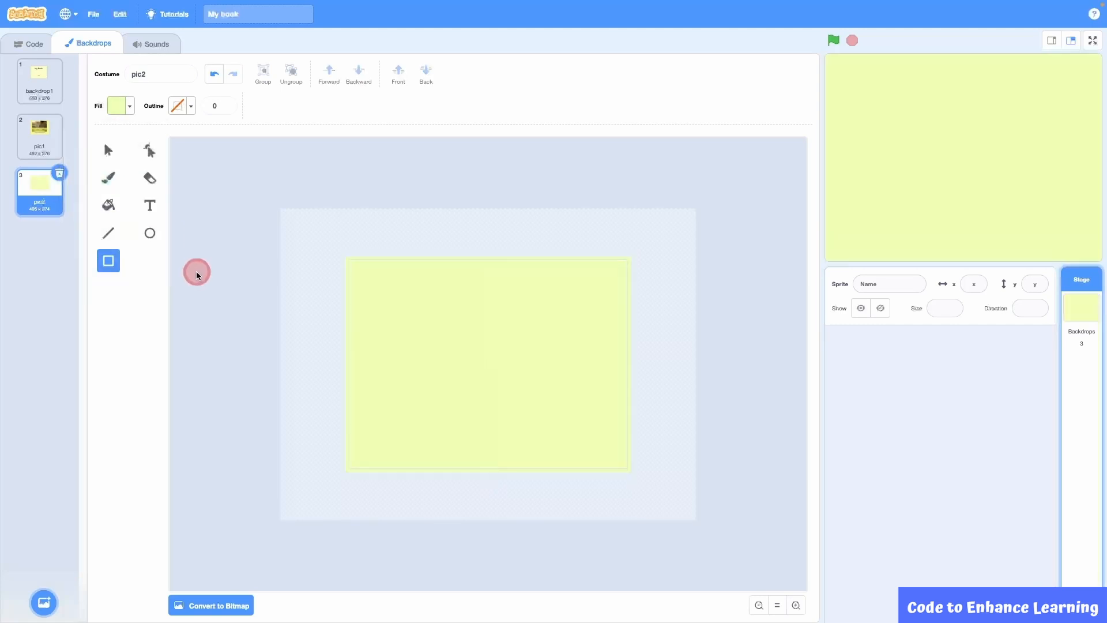
Step: Send the pale yellow-green rectangle backward so it lies behind the guitar photo
{"action": "left_click", "coordinate": [107, 150]}
{"action": "left_click", "coordinate": [409, 326]}
{"action": "left_click", "coordinate": [357, 78]}
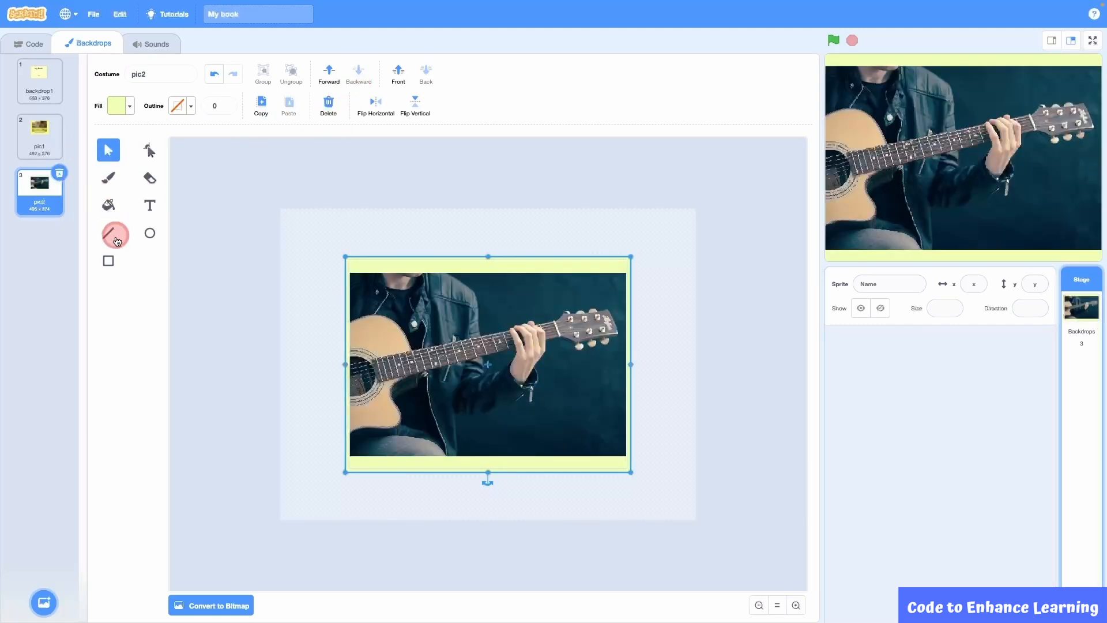
Step: Shrink the guitar photo and center it horizontally near the top of the page, leaving caption space below
{"action": "left_click", "coordinate": [404, 346]}
{"action": "left_click_drag", "start_coordinate": [627, 456], "coordinate": [583, 427]}
{"action": "left_click_drag", "start_coordinate": [523, 388], "coordinate": [547, 377]}
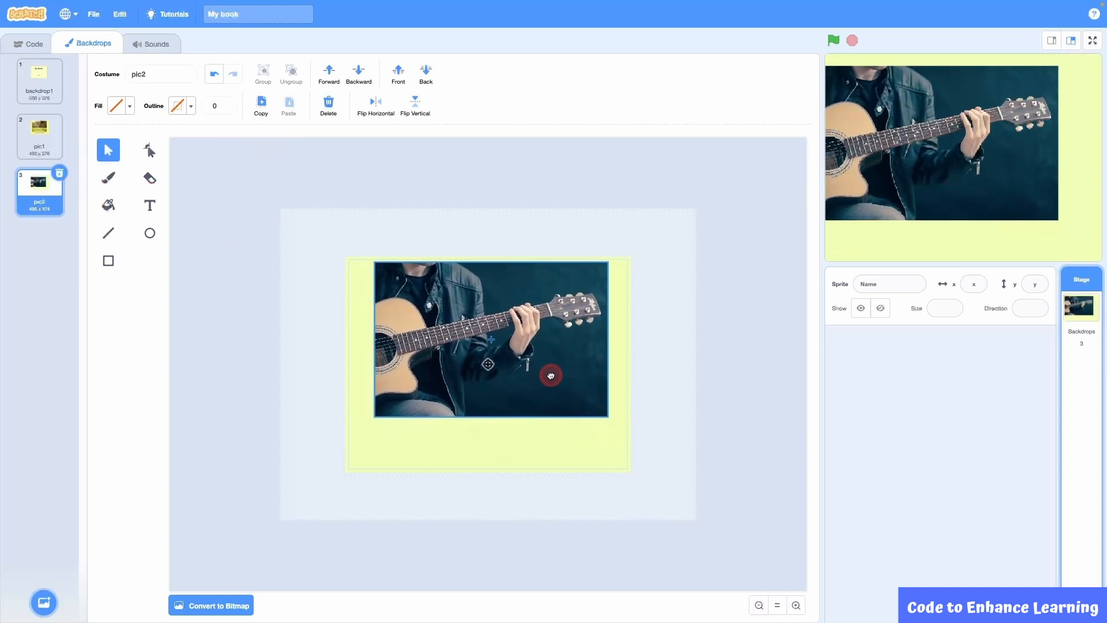
Step: Add the two-line caption "I love playing the guitar" and "It is one of the instruments I learn", centered below the photo
{"action": "left_click", "coordinate": [150, 205]}
{"action": "type", "text": "I lov"}
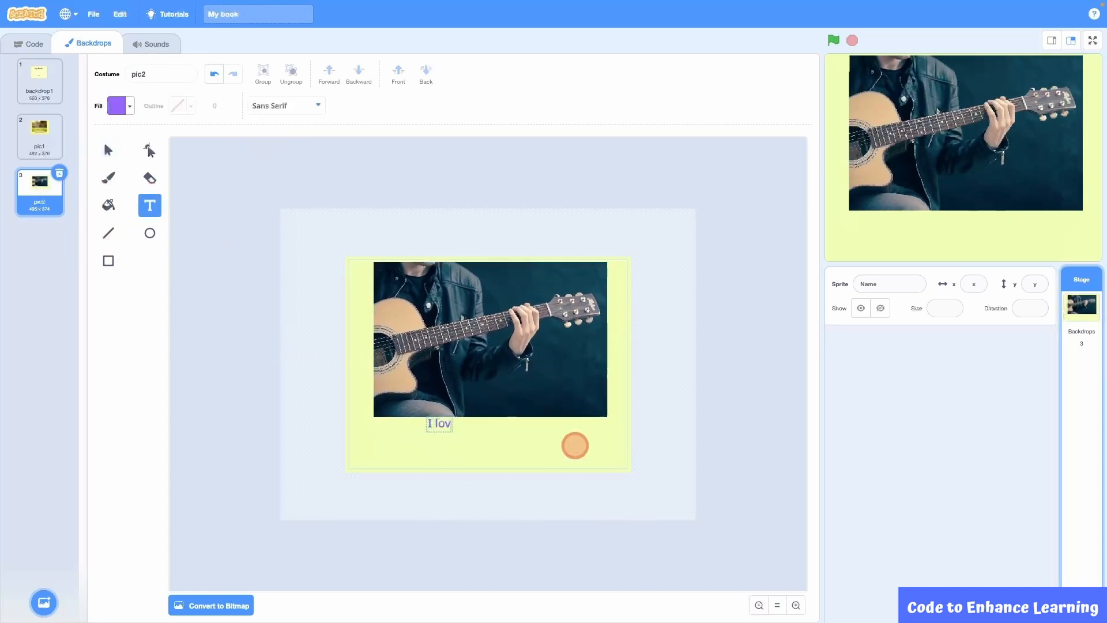
{"action": "type", "text": "e playing the guitar"}
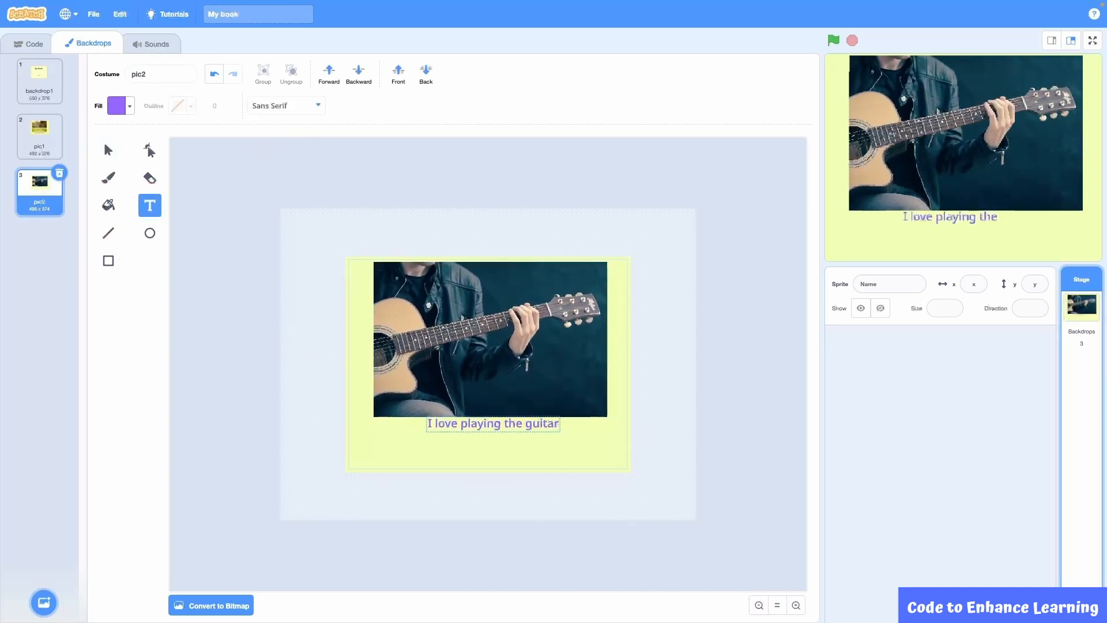
{"action": "key", "text": "Return"}
{"action": "type", "text": "It is one of t"}
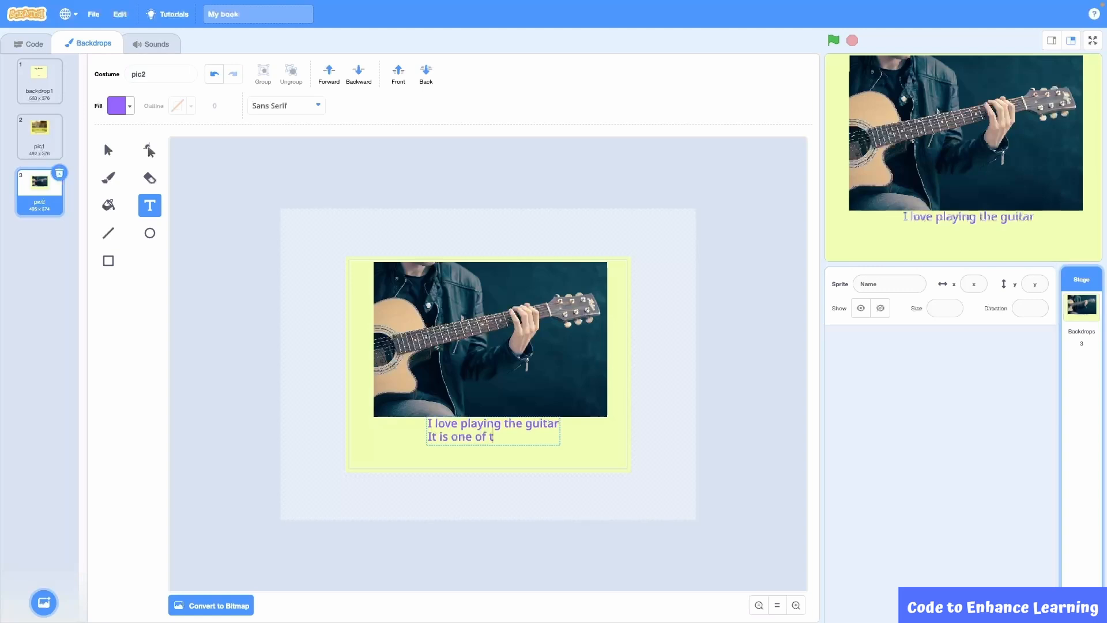
{"action": "type", "text": "he instruments I learn"}
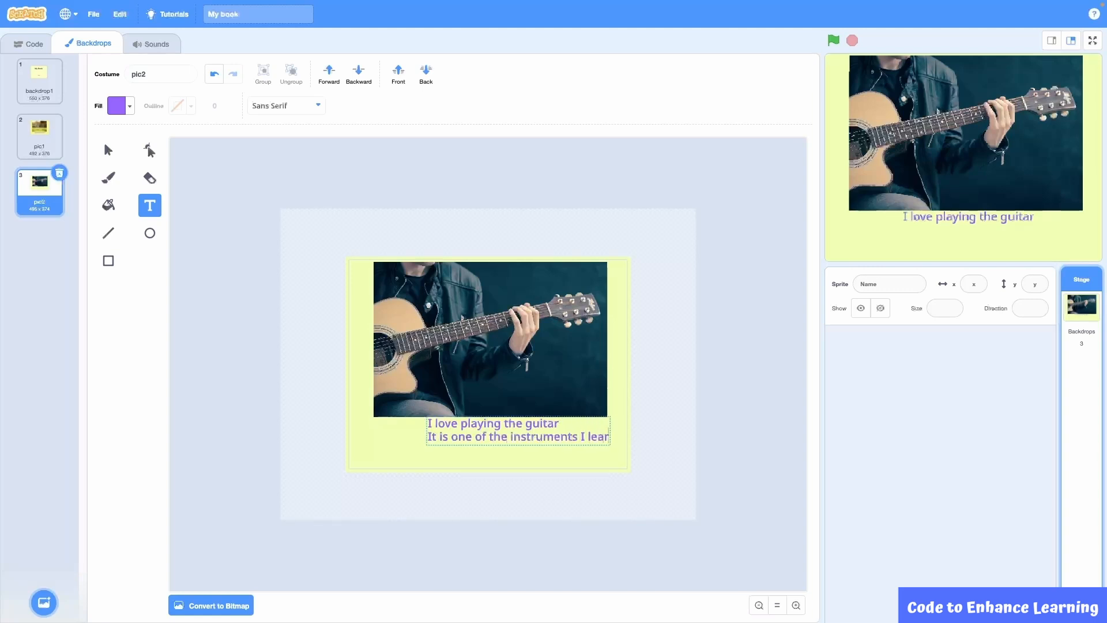
{"action": "left_click", "coordinate": [447, 478]}
{"action": "left_click_drag", "start_coordinate": [477, 437], "coordinate": [445, 443]}
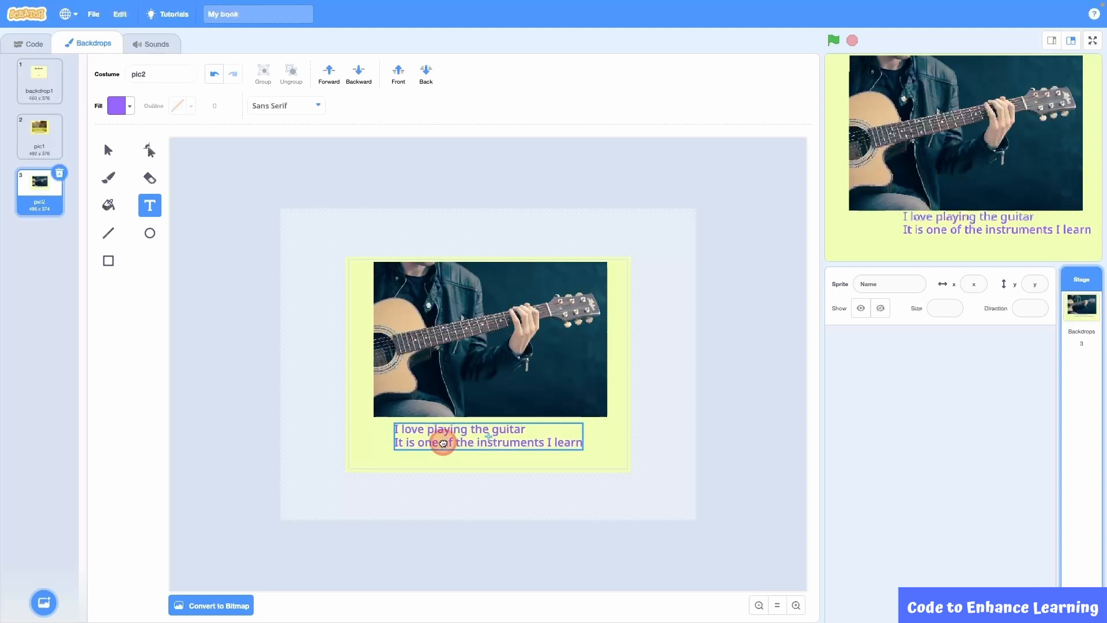
{"action": "left_click", "coordinate": [642, 433]}
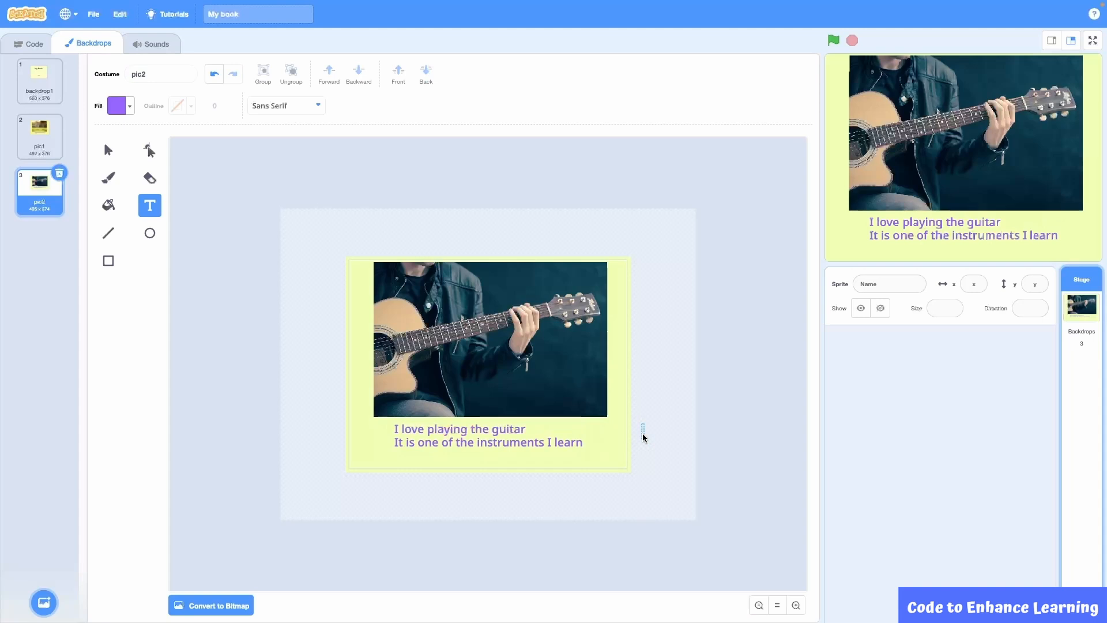
{"action": "left_click", "coordinate": [195, 332]}
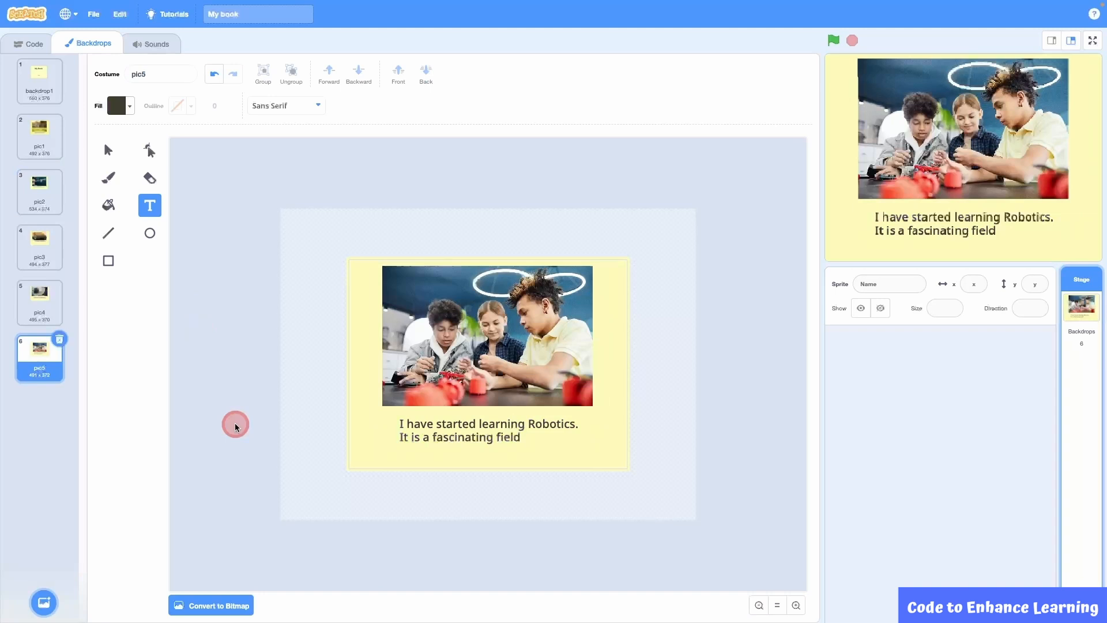
Step: Create a blank painted backdrop after pic5 and set a yellow fill with saturation 37 and brightness 91
{"action": "mouse_move", "coordinate": [43, 601]}
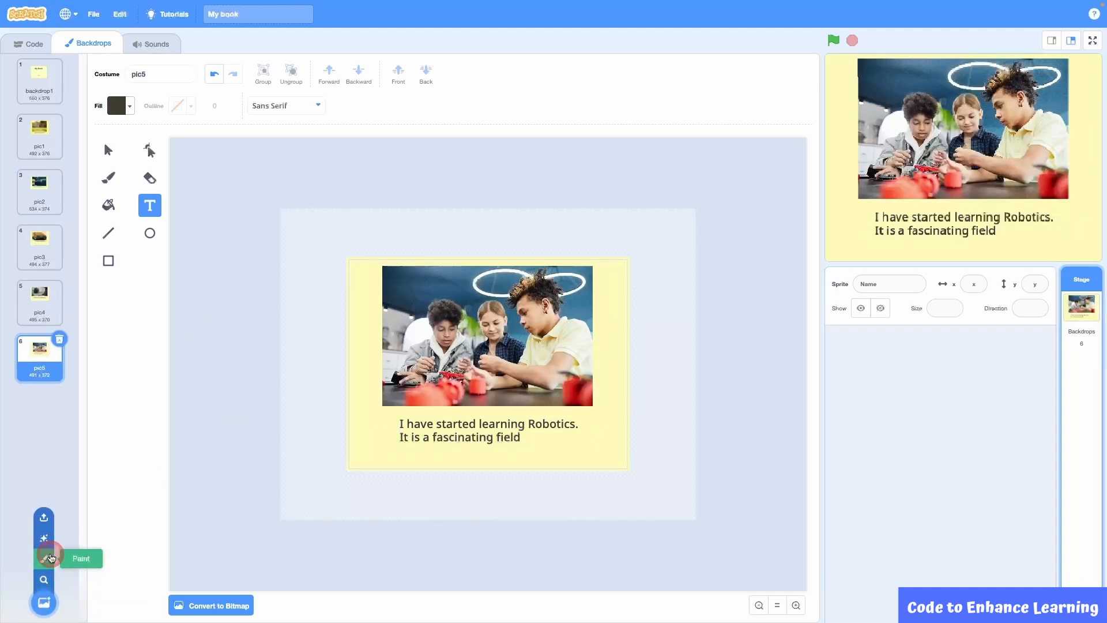
{"action": "left_click", "coordinate": [51, 558]}
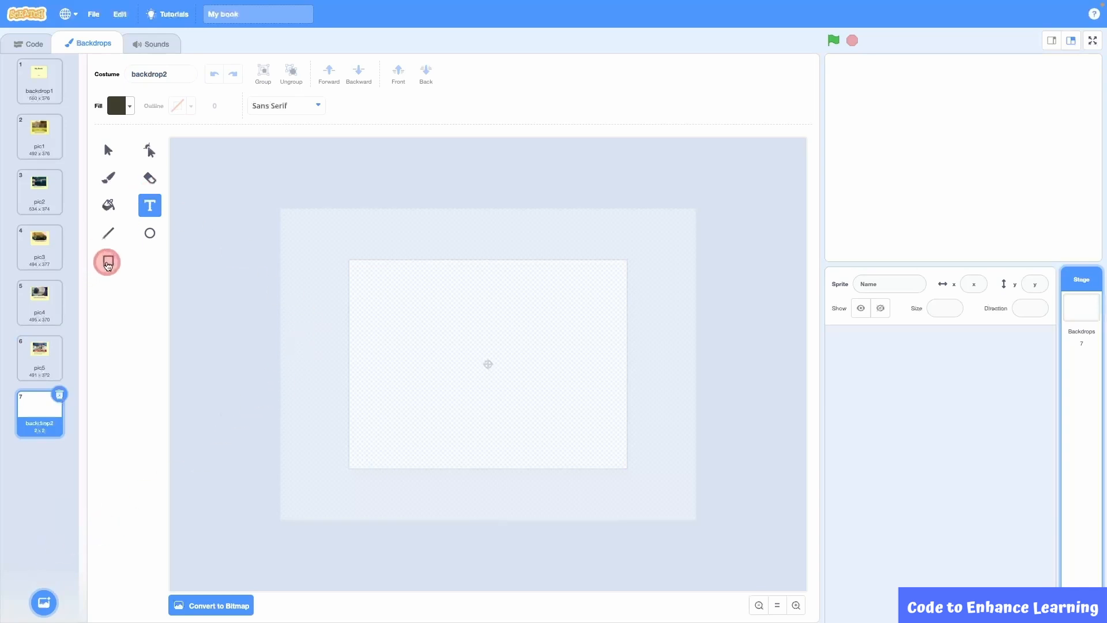
{"action": "left_click", "coordinate": [130, 106]}
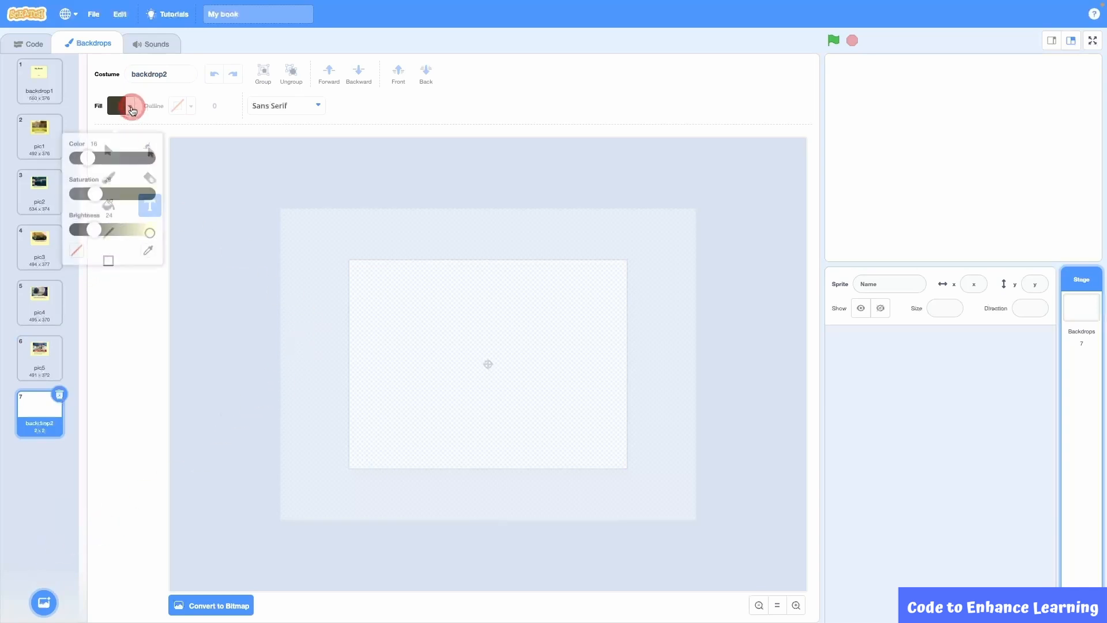
{"action": "left_click_drag", "start_coordinate": [97, 218], "coordinate": [145, 221]}
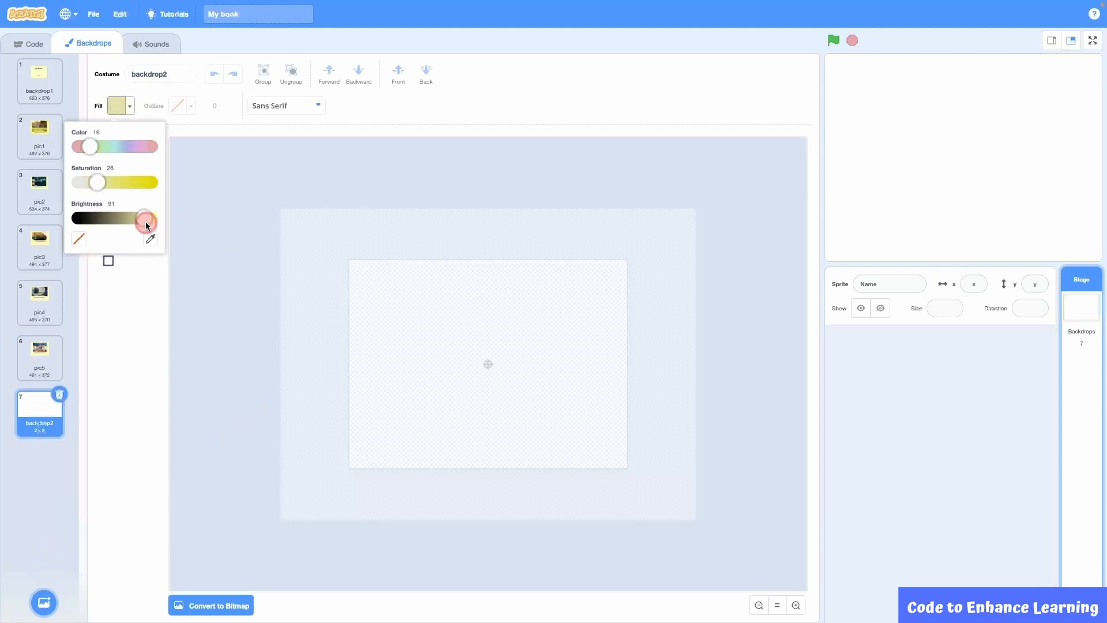
{"action": "left_click_drag", "start_coordinate": [99, 184], "coordinate": [178, 194]}
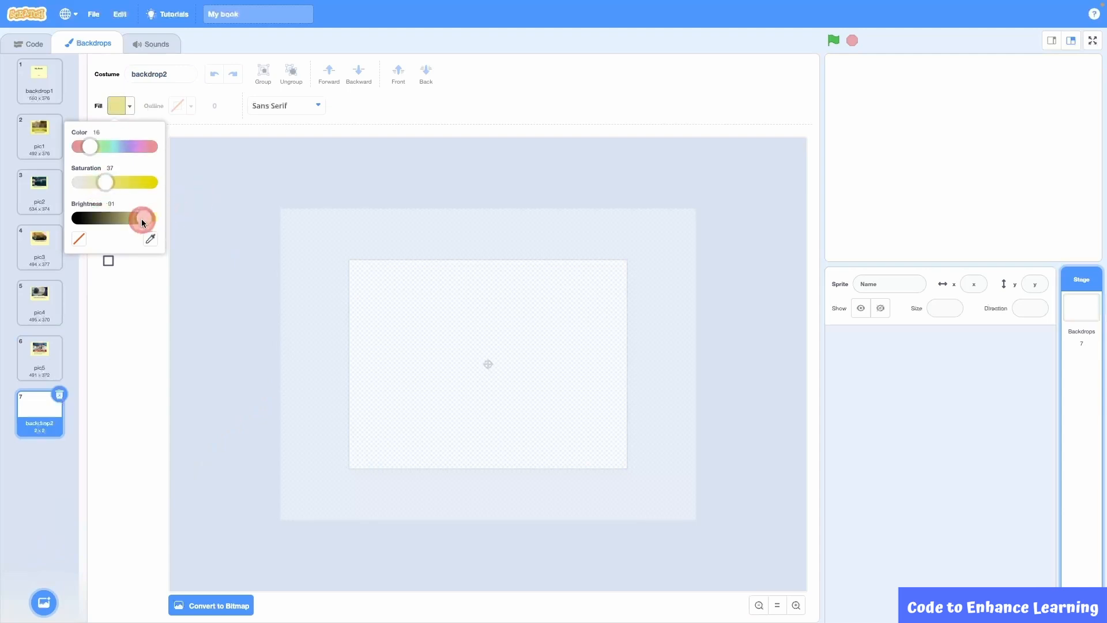
{"action": "left_click", "coordinate": [188, 210]}
Step: Draw a yellow rectangle covering the whole stage area of the new backdrop
{"action": "left_click", "coordinate": [108, 260]}
{"action": "left_click_drag", "start_coordinate": [346, 257], "coordinate": [638, 474]}
{"action": "left_click", "coordinate": [108, 150]}
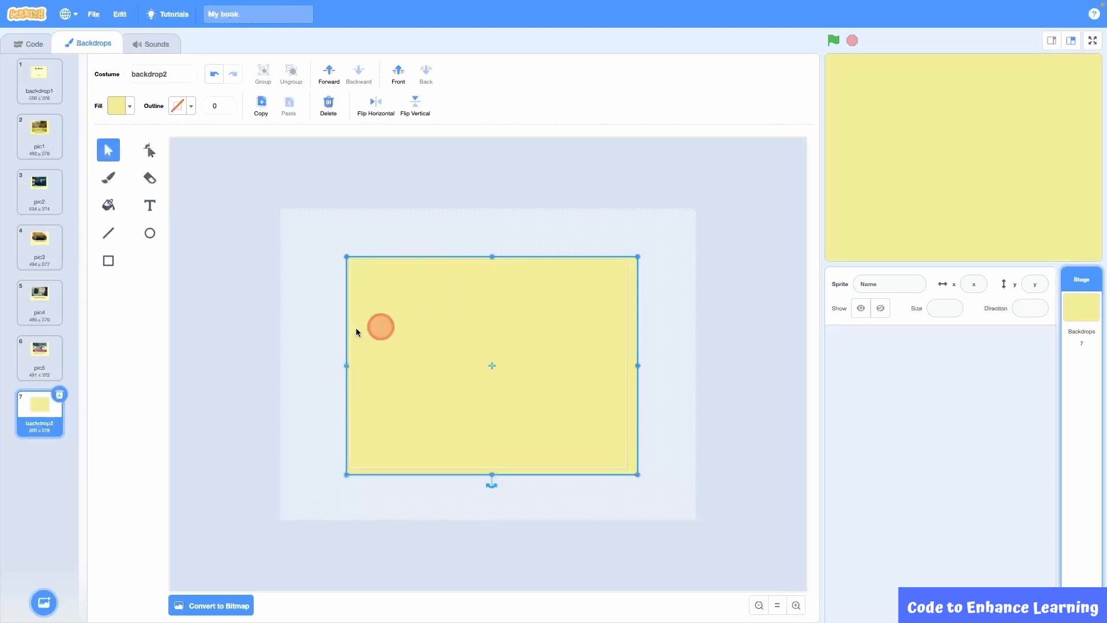
Step: Add the text "The End" in black near the top of the yellow page
{"action": "left_click", "coordinate": [150, 205]}
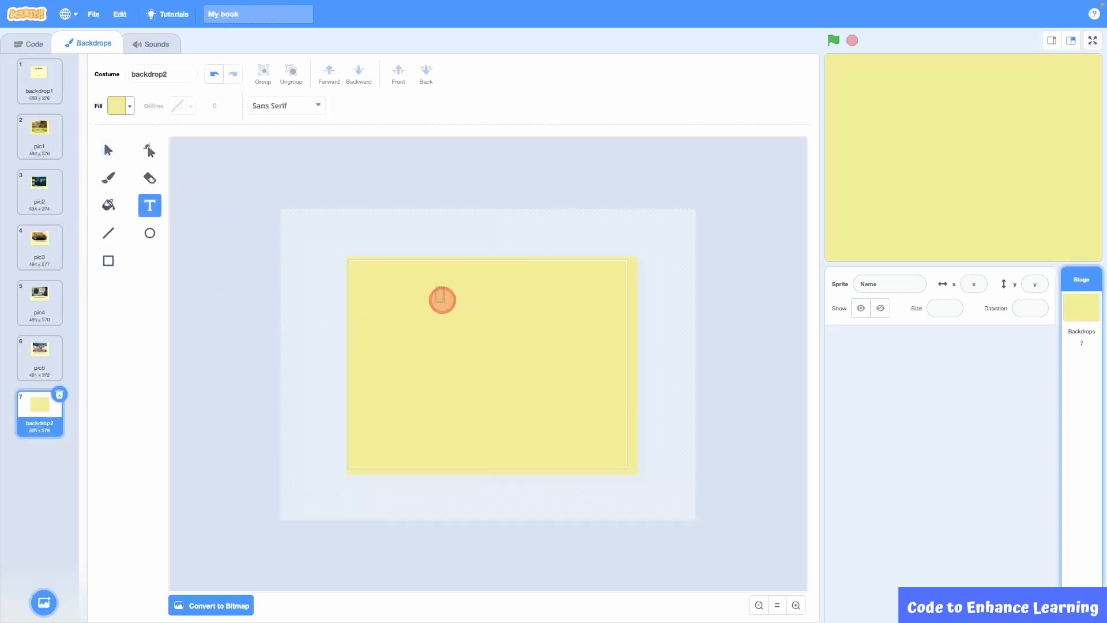
{"action": "left_click", "coordinate": [441, 300]}
{"action": "type", "text": "The En"}
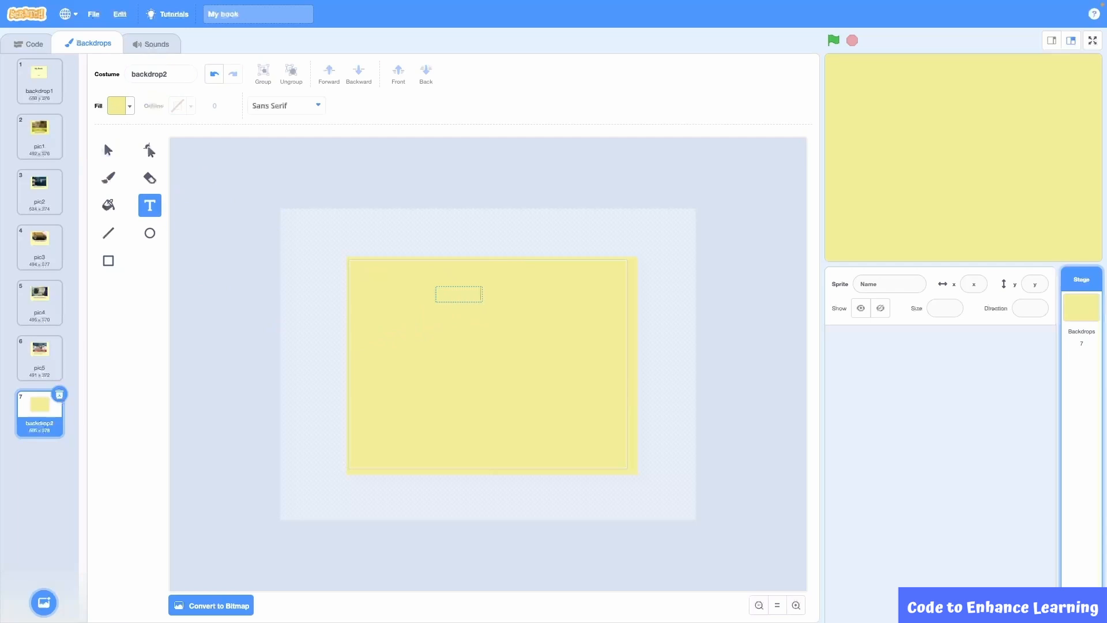
{"action": "left_click", "coordinate": [118, 105]}
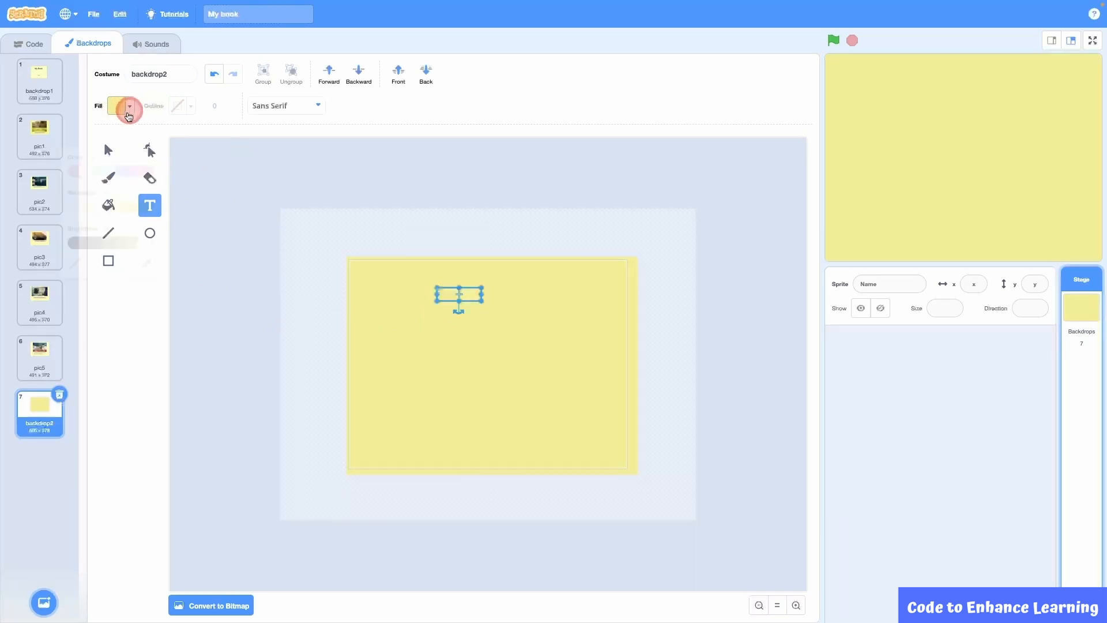
{"action": "left_click_drag", "start_coordinate": [148, 217], "coordinate": [75, 217]}
{"action": "left_click", "coordinate": [279, 215]}
{"action": "left_click", "coordinate": [489, 306]}
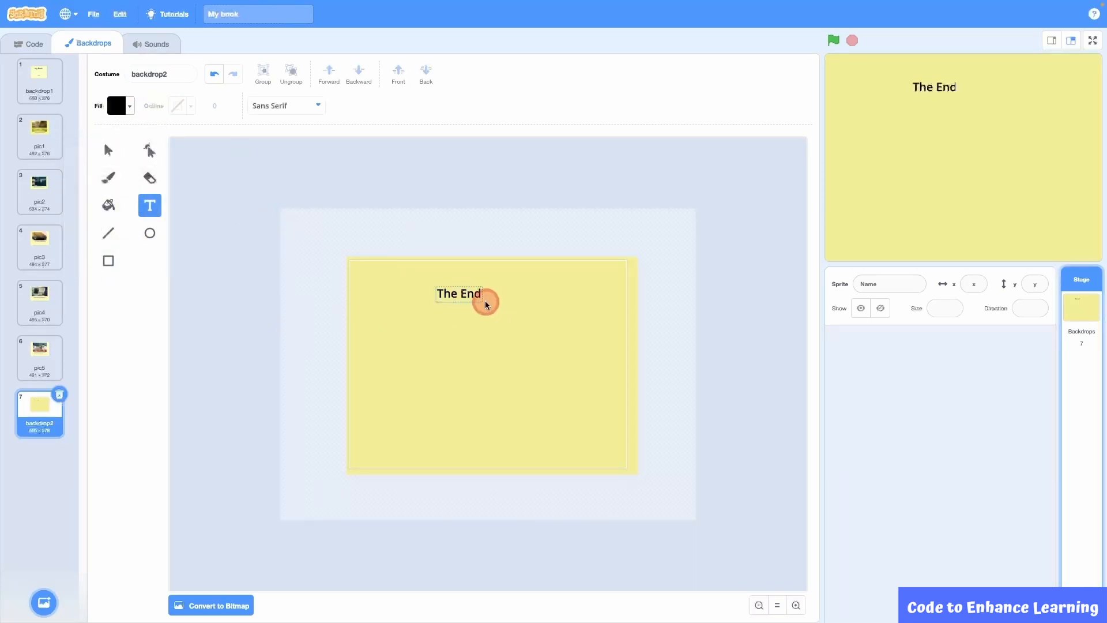
Step: Enlarge "The End" to title size, centered in the upper part of the page
{"action": "left_click", "coordinate": [108, 149]}
{"action": "left_click", "coordinate": [459, 293]}
{"action": "left_click_drag", "start_coordinate": [483, 299], "coordinate": [505, 305]}
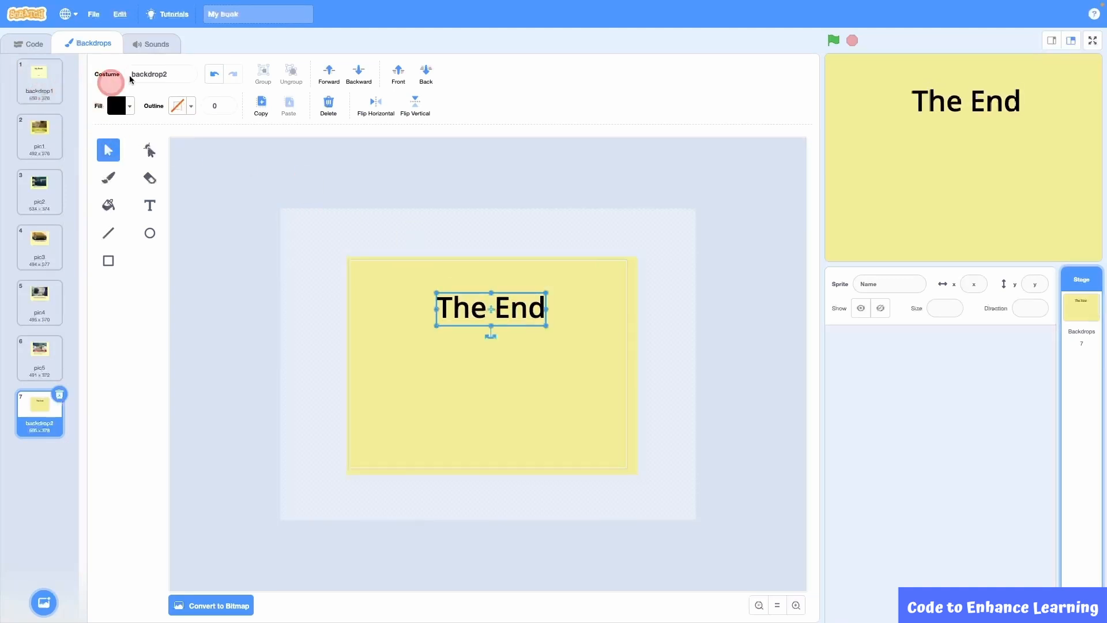
Step: Rename "The End" backdrop as 0
{"action": "left_click", "coordinate": [173, 74]}
{"action": "left_click_drag", "start_coordinate": [174, 74], "coordinate": [123, 74]}
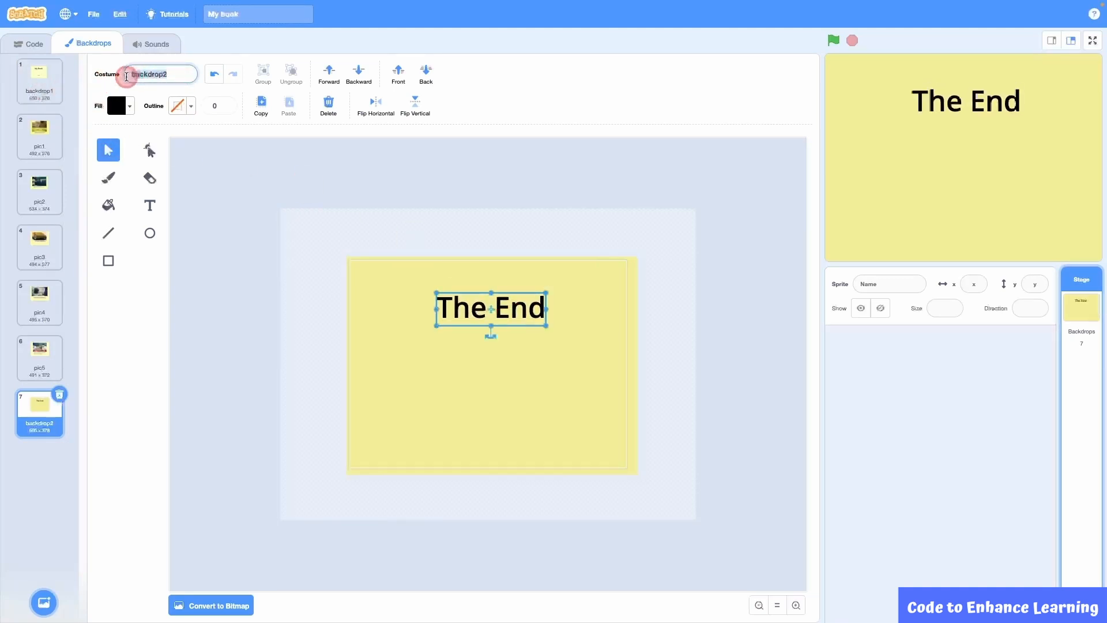
{"action": "type", "text": "0"}
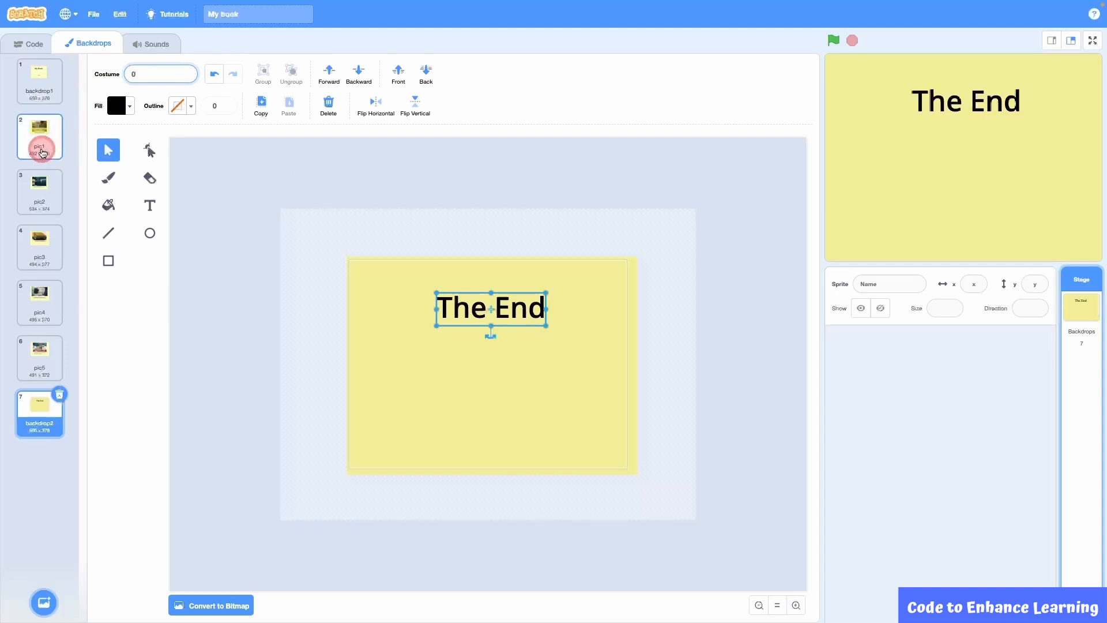
Step: Rename the photo backdrops pic1 to pic5 as 1, 2, 3, 4 and 5 respectively
{"action": "left_click", "coordinate": [37, 144]}
{"action": "type", "text": "1"}
{"action": "left_click", "coordinate": [39, 246]}
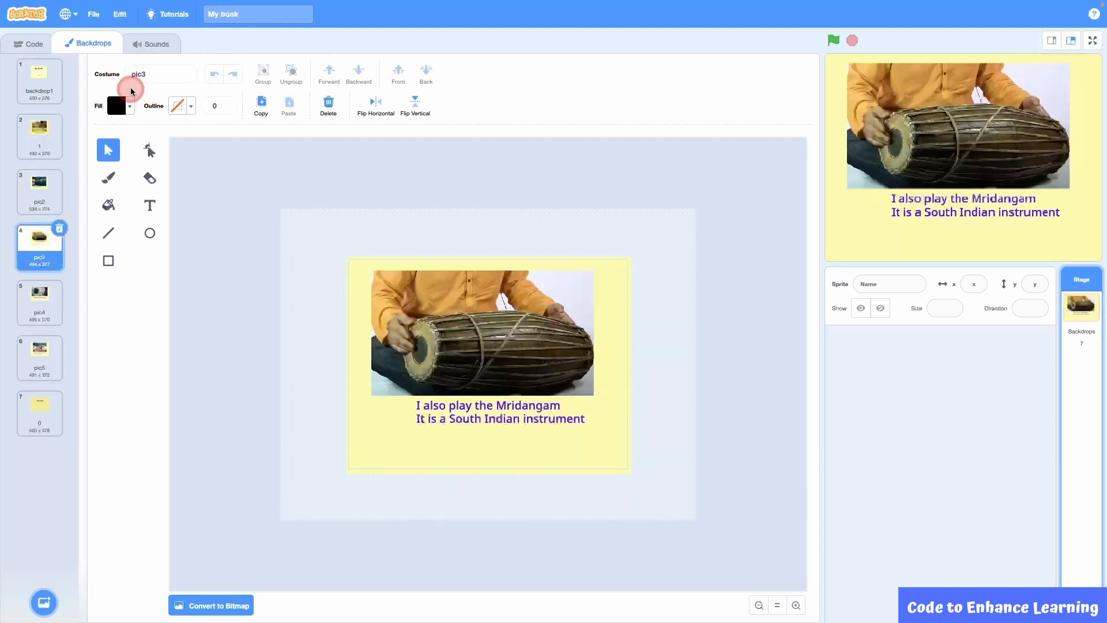
{"action": "left_click_drag", "start_coordinate": [156, 75], "coordinate": [126, 75]}
{"action": "type", "text": "3"}
{"action": "left_click", "coordinate": [40, 194]}
{"action": "type", "text": "2"}
{"action": "left_click", "coordinate": [39, 300]}
{"action": "type", "text": "4"}
{"action": "left_click", "coordinate": [39, 357]}
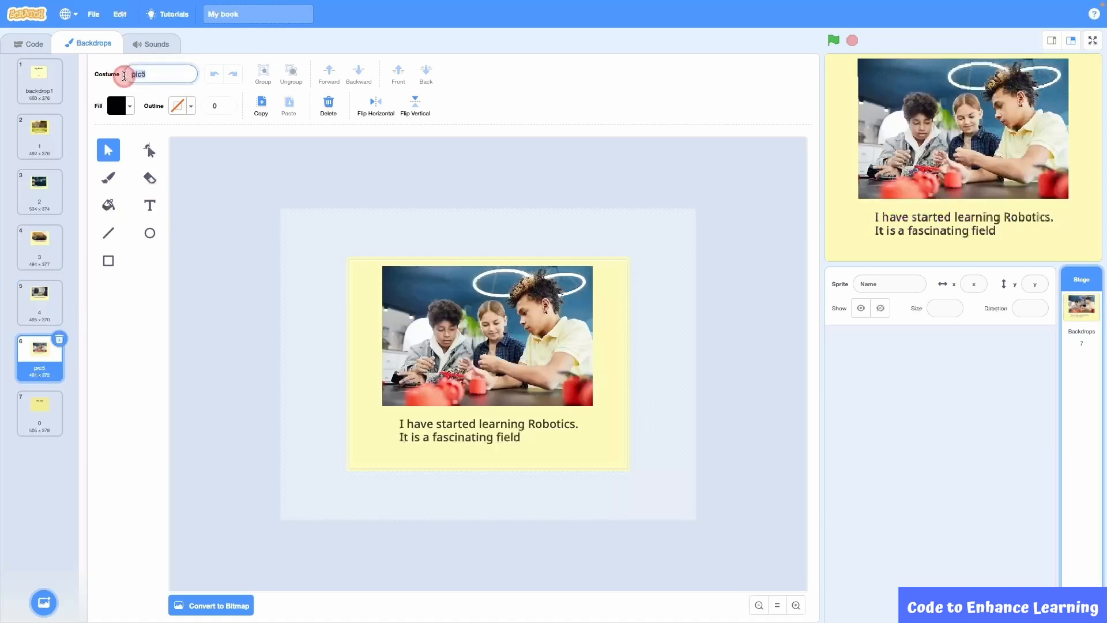
{"action": "type", "text": "5"}
Step: Rename "The End" backdrop as 6
{"action": "left_click", "coordinate": [40, 412]}
{"action": "left_click", "coordinate": [195, 77]}
{"action": "key", "text": "BackSpace"}
{"action": "type", "text": "6"}
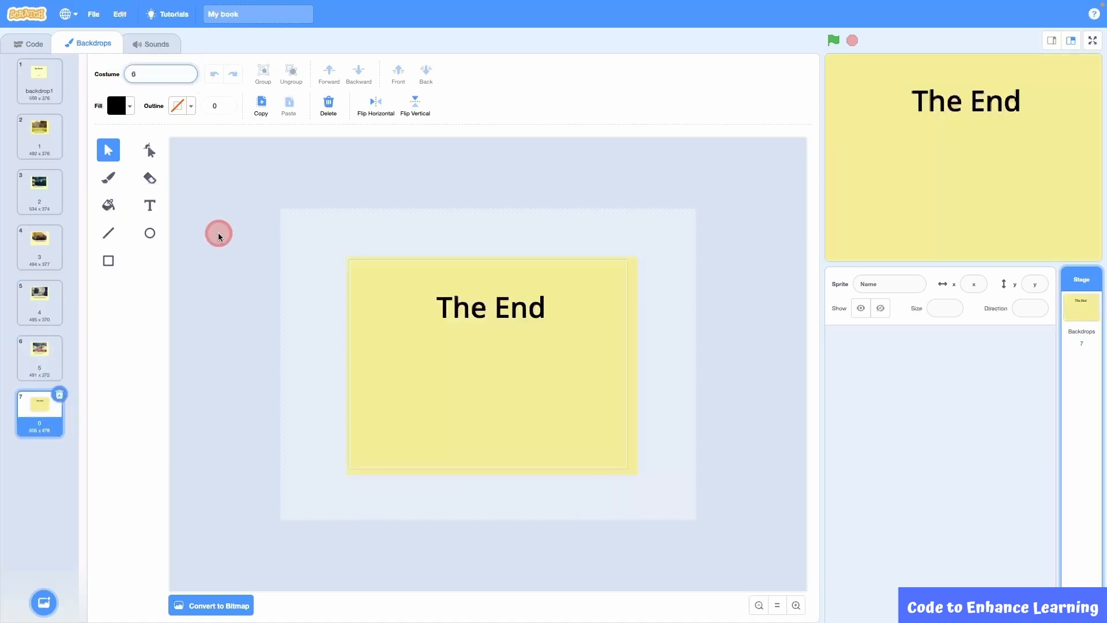
{"action": "left_click", "coordinate": [219, 234]}
Step: Rename the "My Book" cover backdrop as 0
{"action": "left_click", "coordinate": [56, 96]}
{"action": "left_click_drag", "start_coordinate": [173, 75], "coordinate": [108, 78]}
{"action": "type", "text": "0"}
{"action": "left_click", "coordinate": [232, 236]}
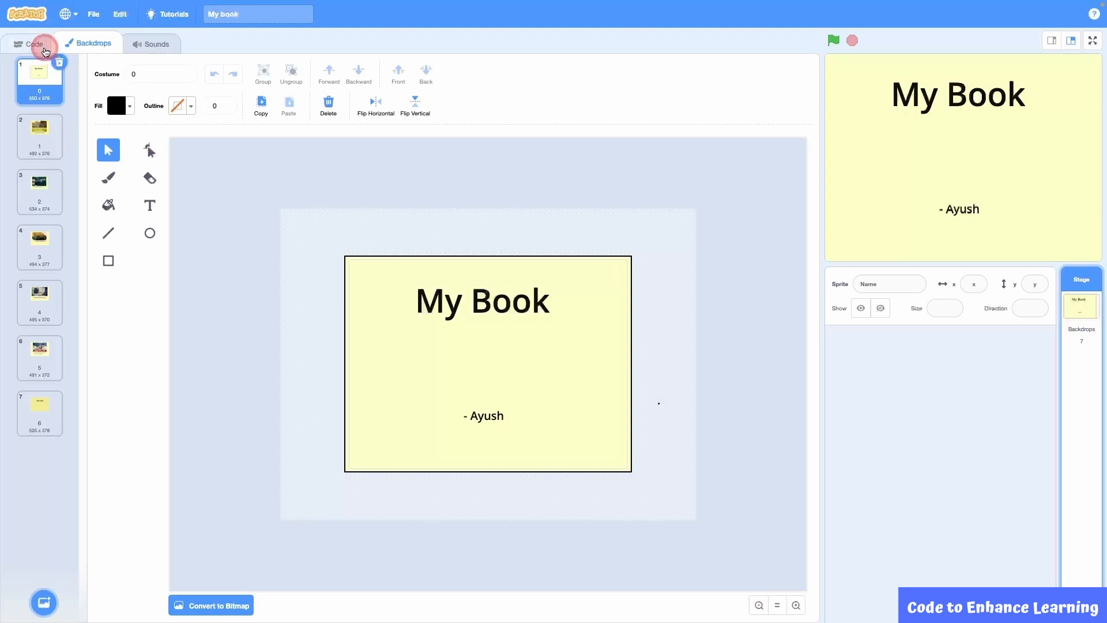
Step: Add a "when key pressed" event block to the Stage's code and set its key to 0
{"action": "left_click", "coordinate": [44, 50]}
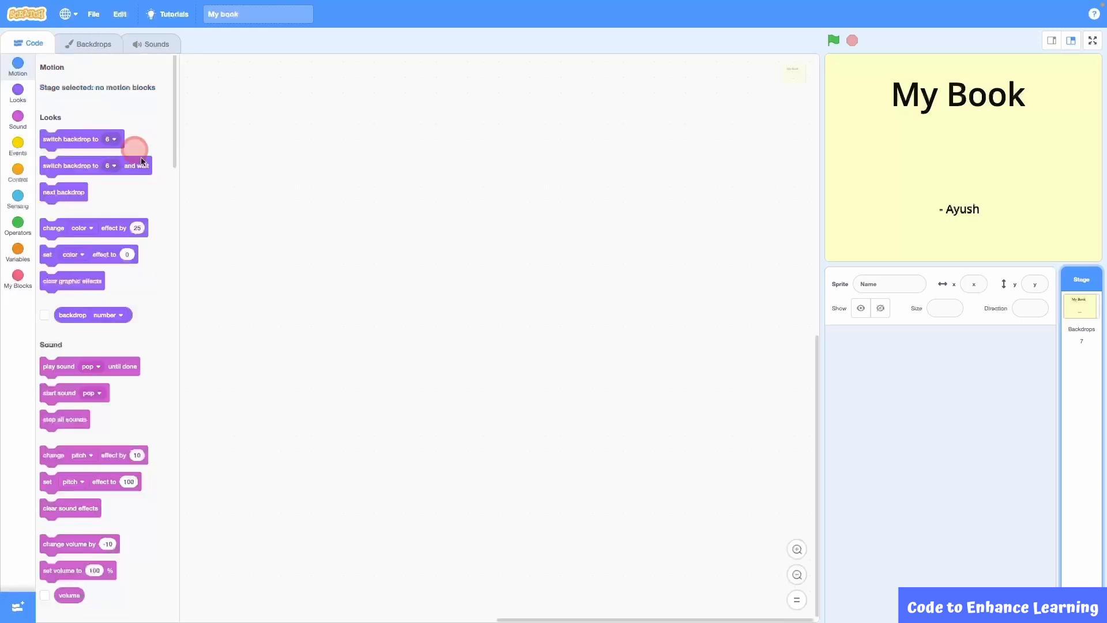
{"action": "left_click", "coordinate": [349, 286]}
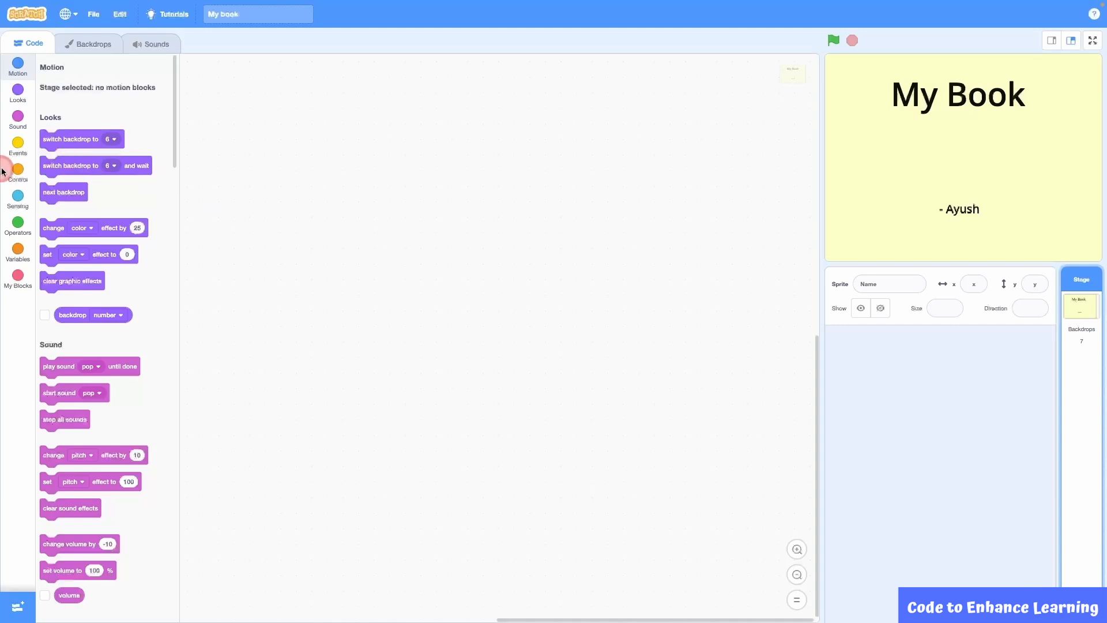
{"action": "left_click", "coordinate": [19, 147]}
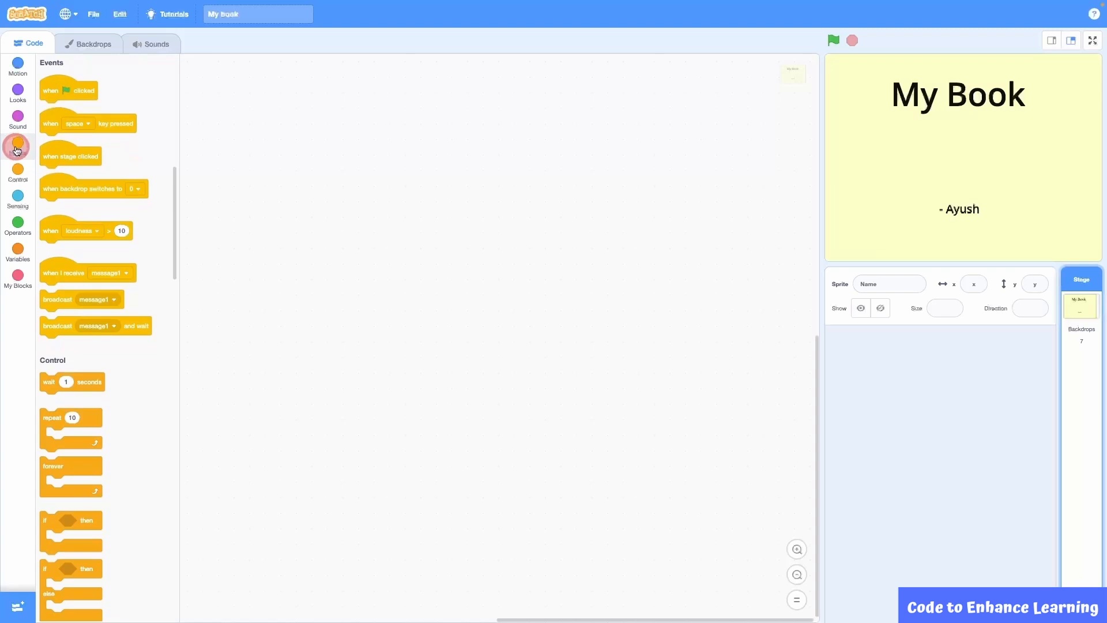
{"action": "left_click_drag", "start_coordinate": [52, 122], "coordinate": [313, 119]}
{"action": "left_click", "coordinate": [338, 120]}
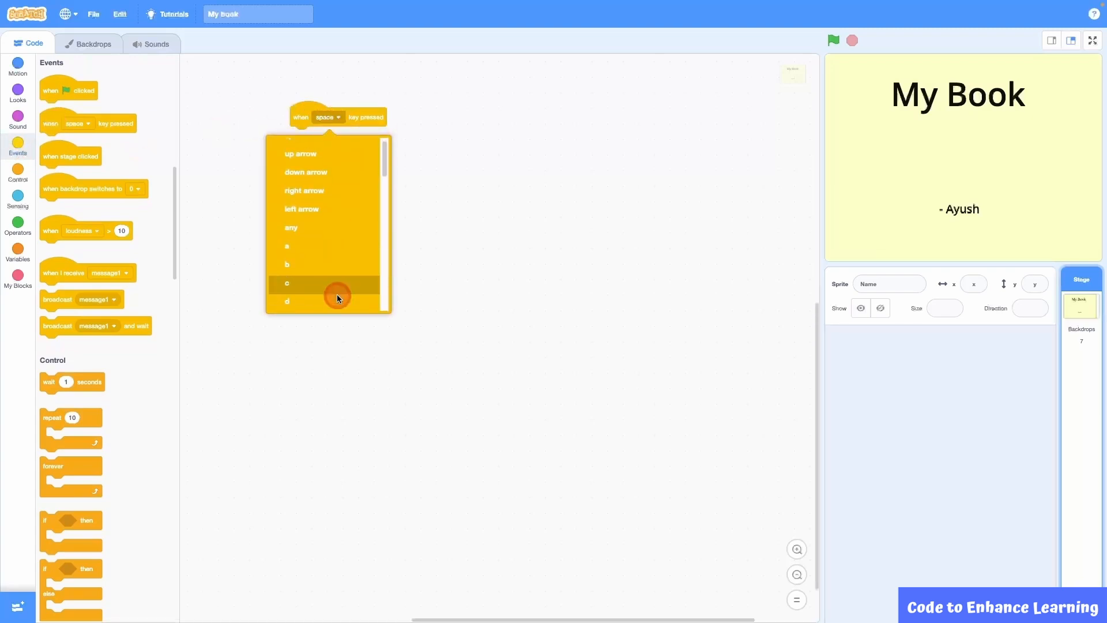
{"action": "scroll", "coordinate": [336, 294], "scroll_direction": "down", "scroll_amount": 10}
{"action": "left_click", "coordinate": [324, 157]}
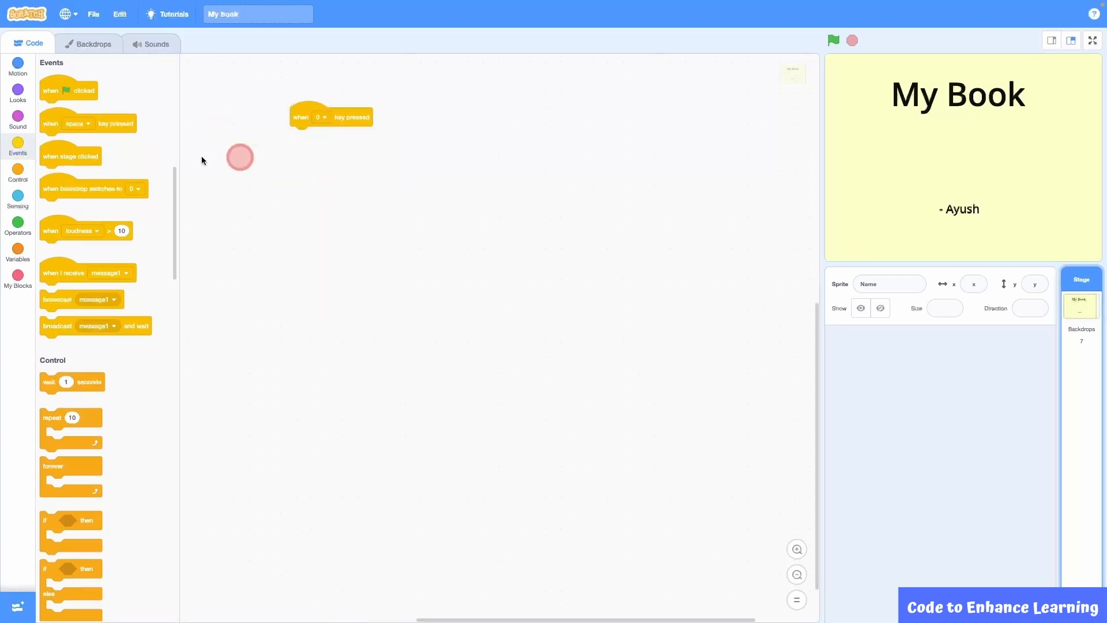
Step: Attach a "switch backdrop to" block under the "when 0 key pressed" event and set its backdrop to 0
{"action": "left_click", "coordinate": [18, 91]}
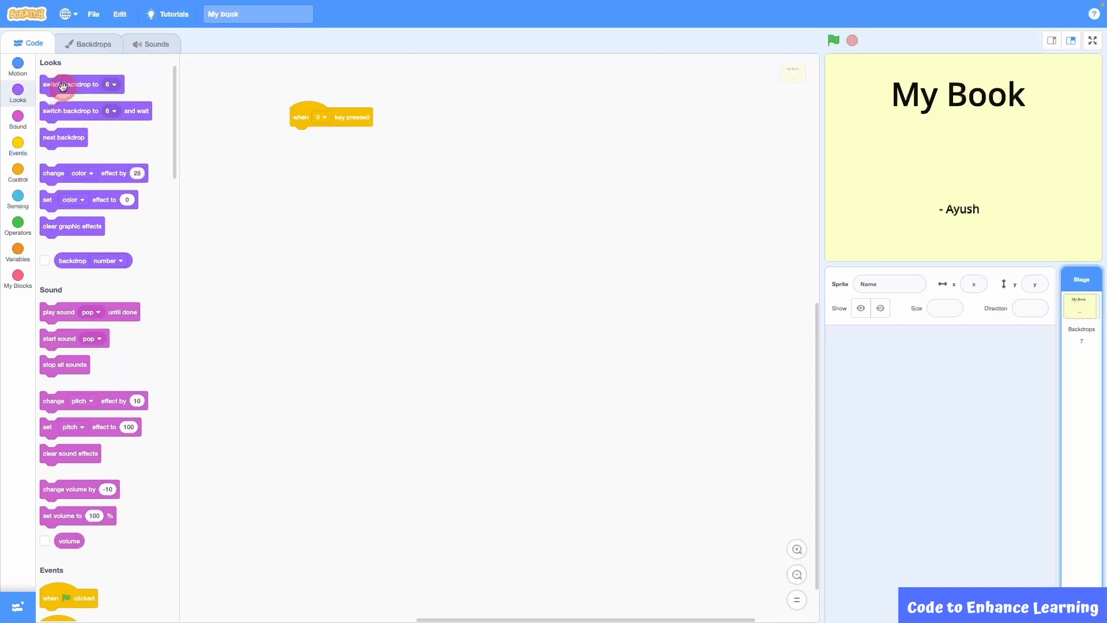
{"action": "left_click_drag", "start_coordinate": [55, 86], "coordinate": [315, 136]}
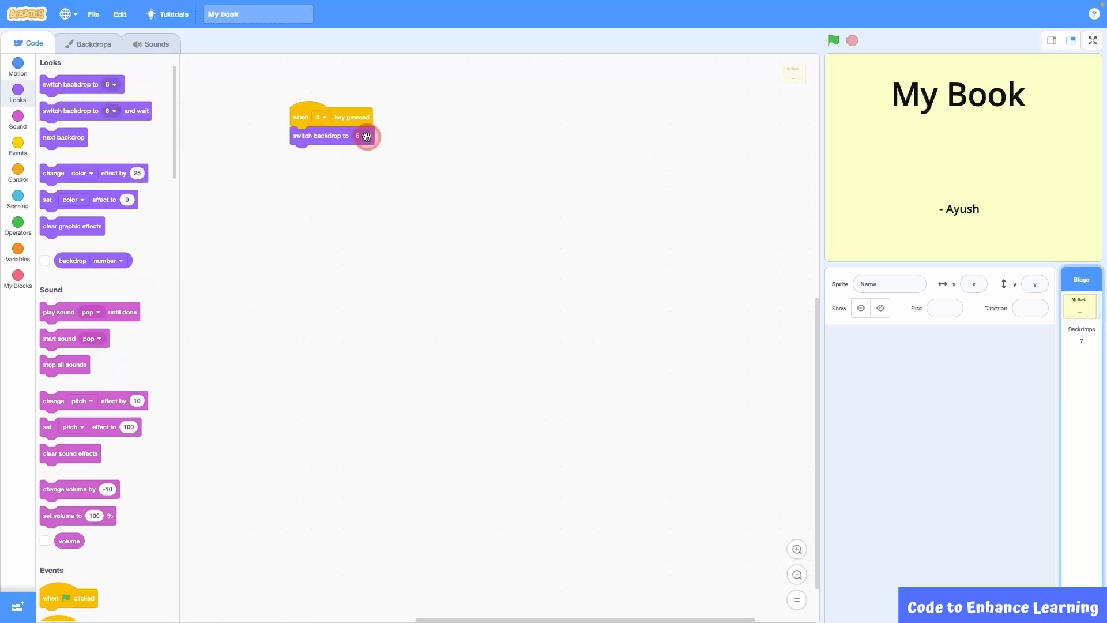
{"action": "left_click", "coordinate": [364, 136]}
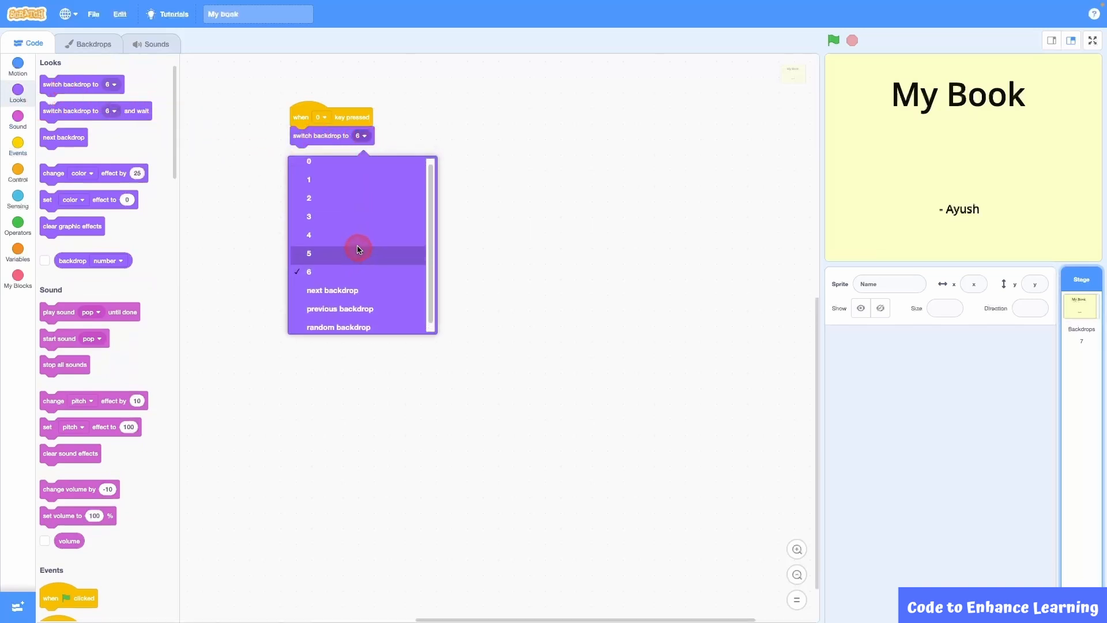
{"action": "scroll", "coordinate": [341, 172], "scroll_direction": "up", "scroll_amount": 1}
{"action": "left_click", "coordinate": [340, 172]}
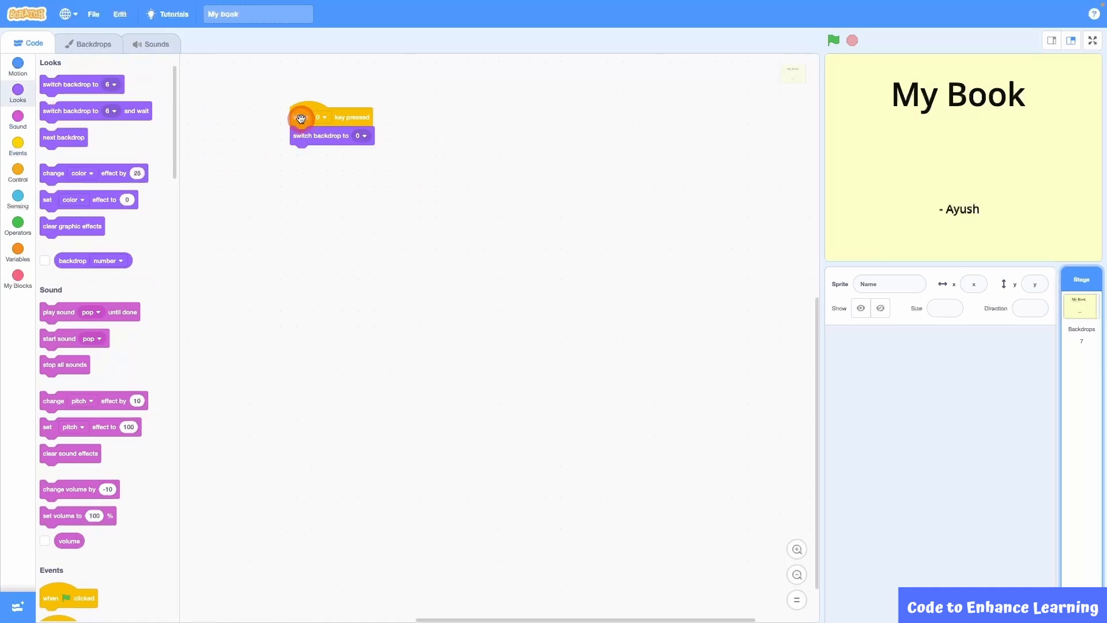
Step: Duplicate the 0 key script below the original and set the copy's key and backdrop to 1
{"action": "right_click", "coordinate": [302, 120]}
{"action": "left_click", "coordinate": [310, 124]}
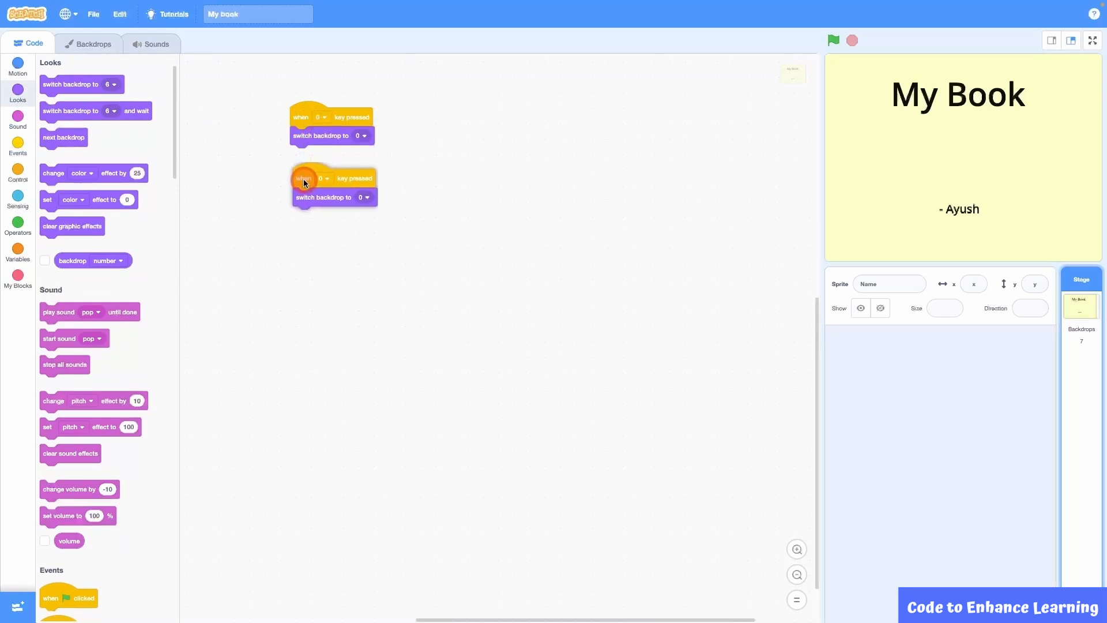
{"action": "left_click", "coordinate": [304, 179]}
{"action": "left_click", "coordinate": [325, 175]}
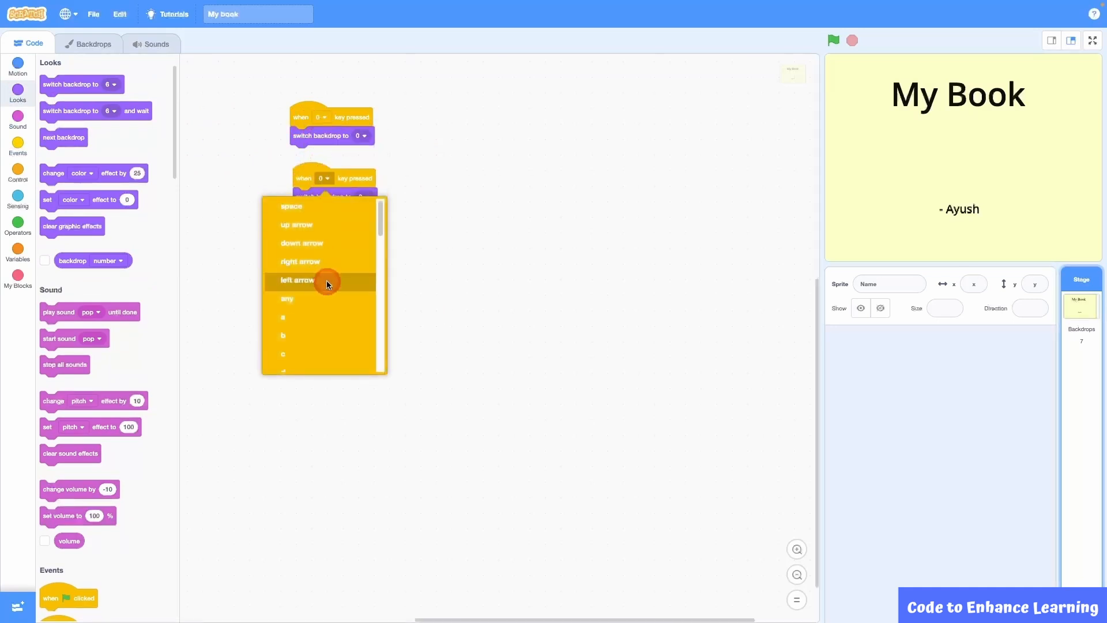
{"action": "scroll", "coordinate": [330, 320], "scroll_direction": "down", "scroll_amount": 5}
{"action": "scroll", "coordinate": [330, 320], "scroll_direction": "down", "scroll_amount": 5}
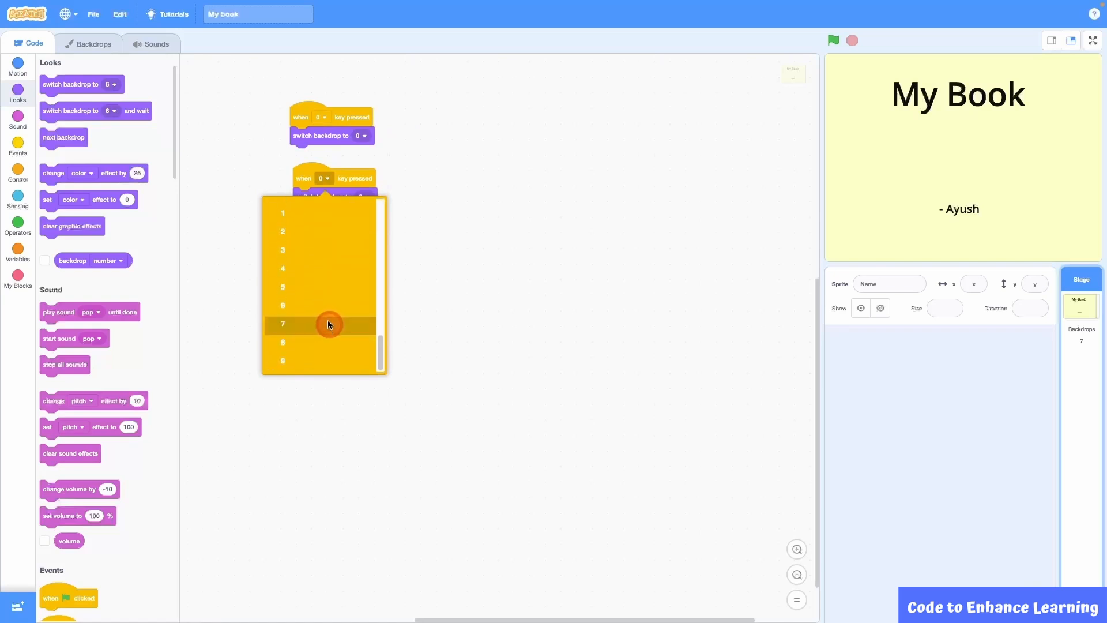
{"action": "left_click", "coordinate": [295, 210]}
{"action": "left_click", "coordinate": [367, 197]}
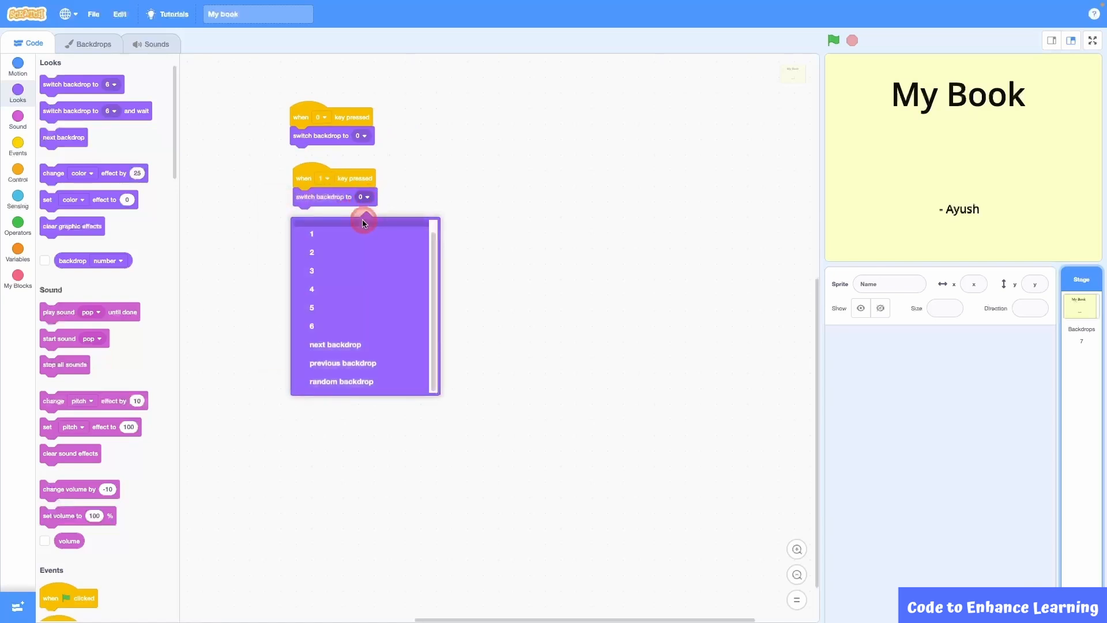
{"action": "left_click", "coordinate": [362, 231]}
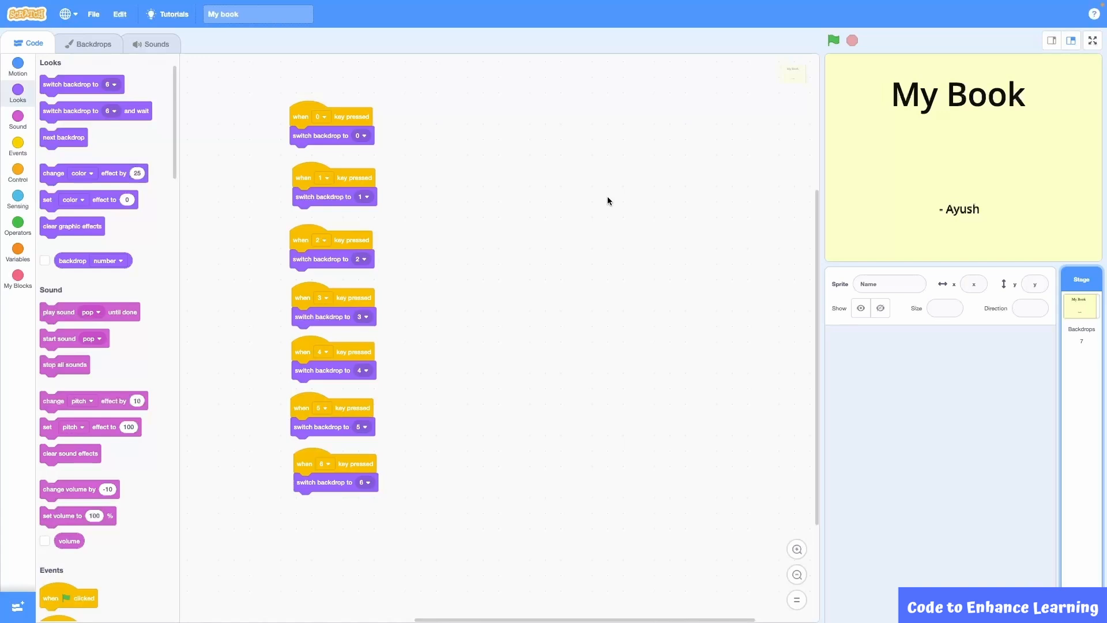
Step: Test the page-switching scripts by going through backdrops 1 to 6 in order with their matching number keys
{"action": "key", "text": "1"}
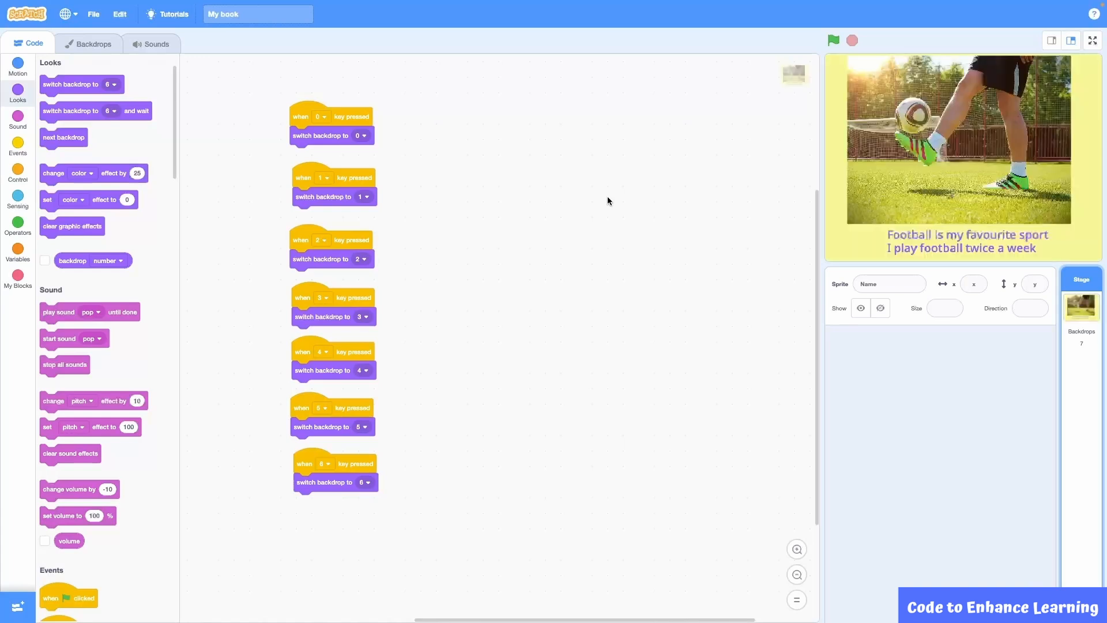
{"action": "key", "text": "2"}
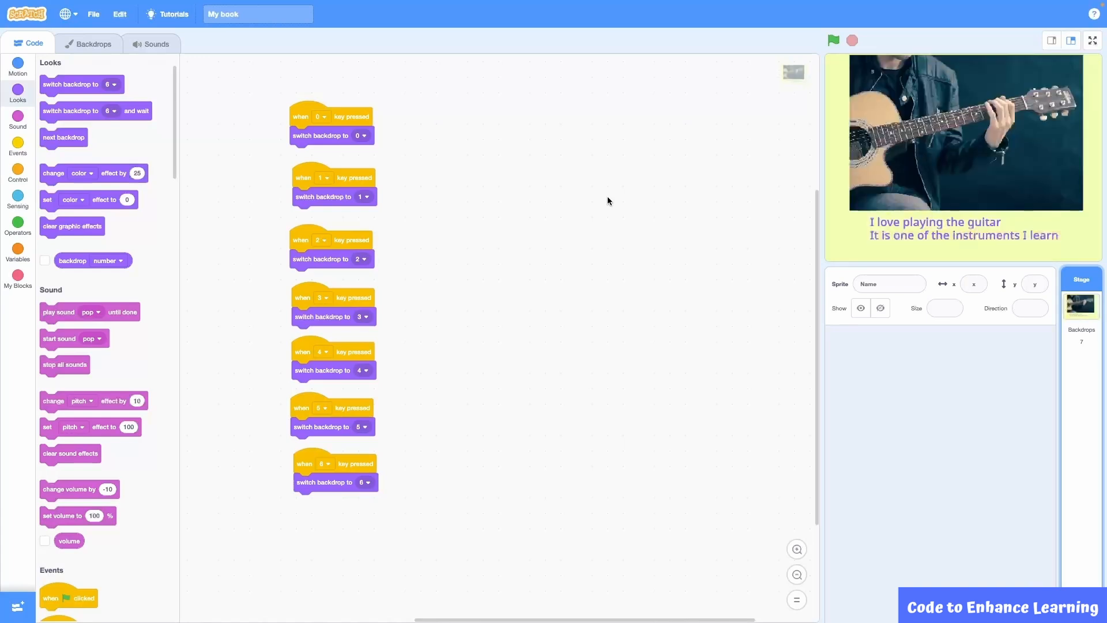
{"action": "key", "text": "3"}
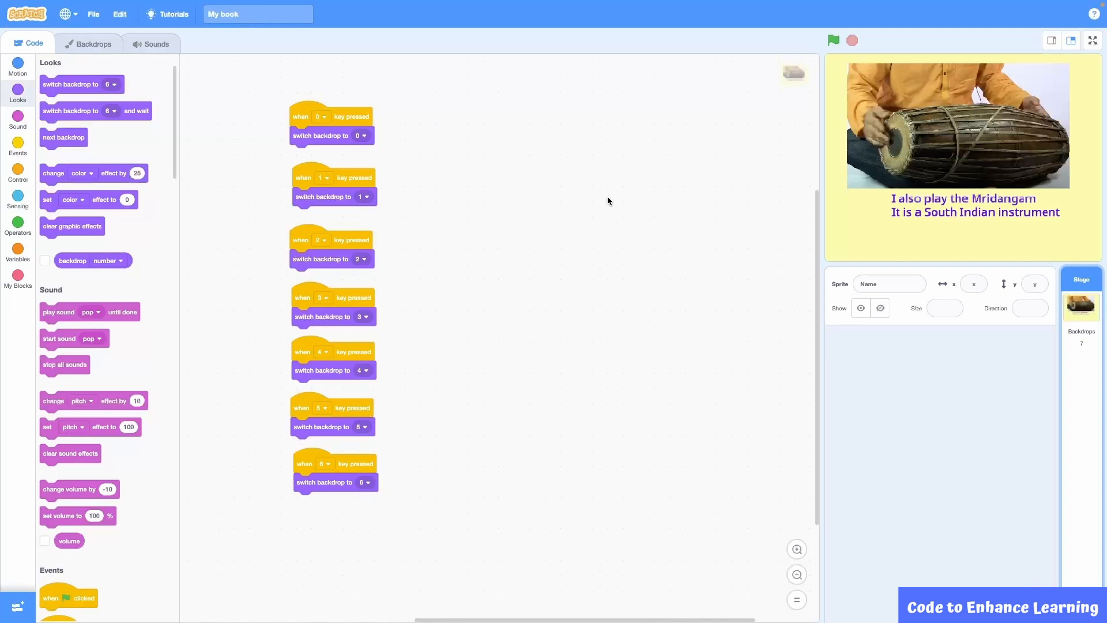
{"action": "key", "text": "4"}
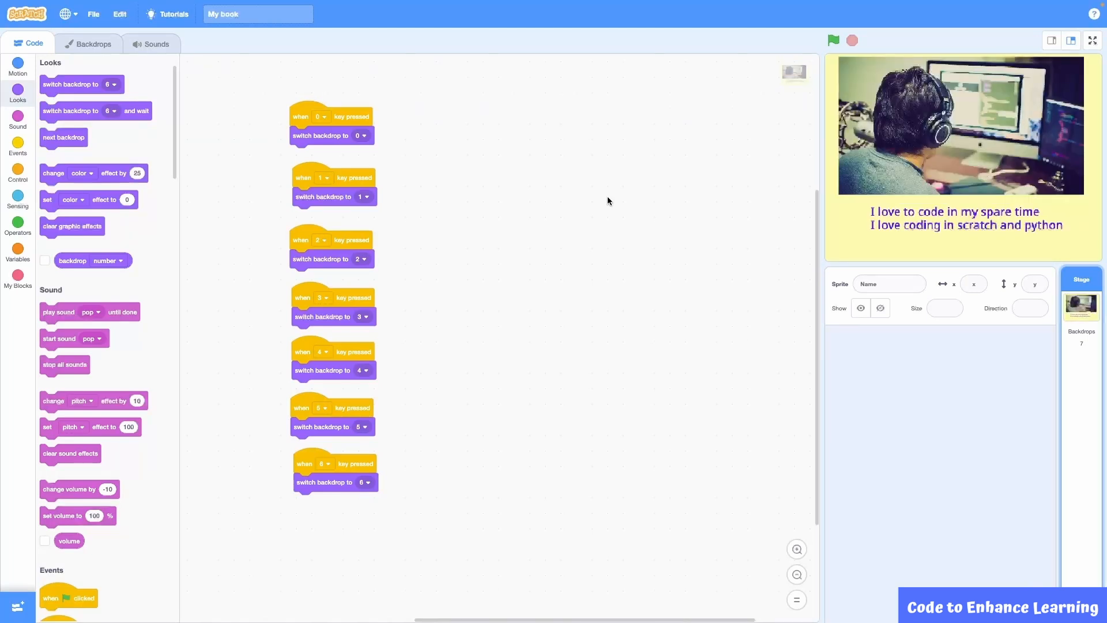
{"action": "key", "text": "5"}
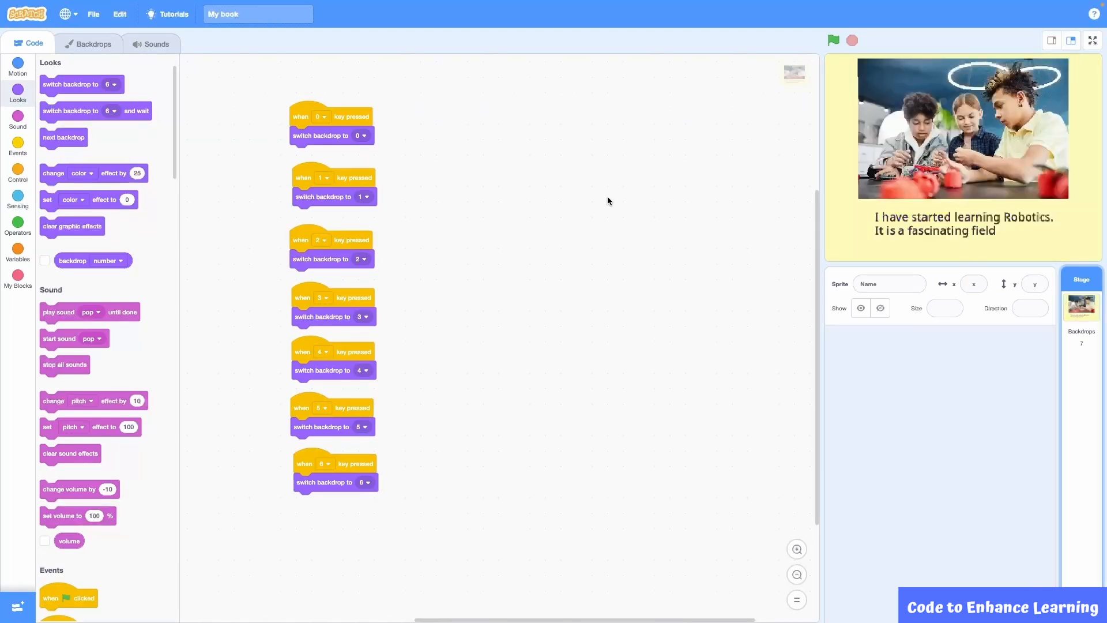
{"action": "key", "text": "6"}
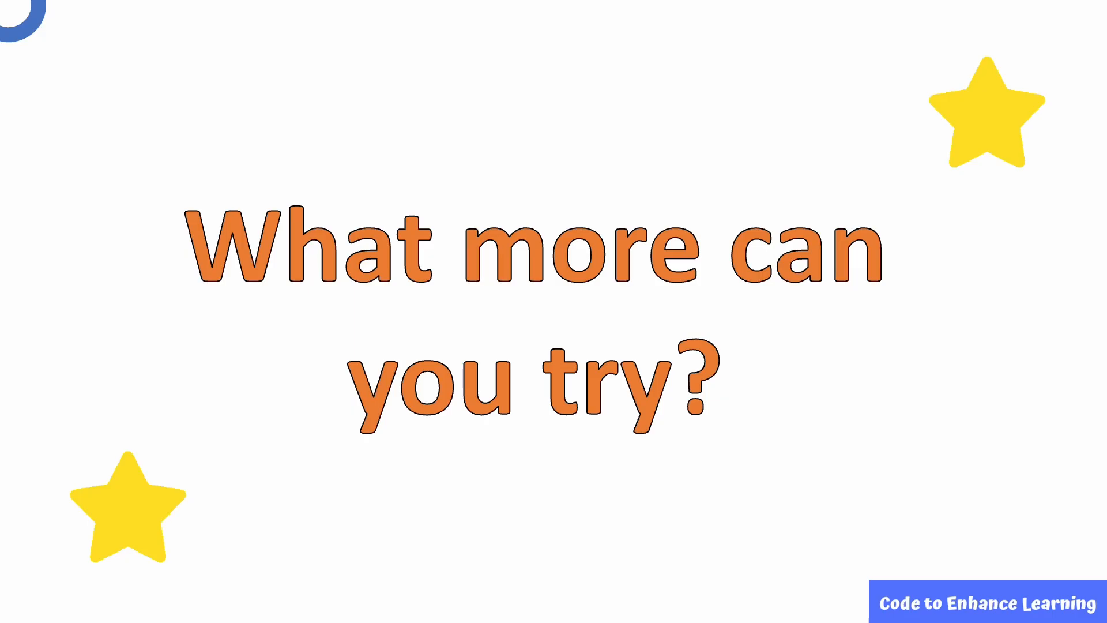